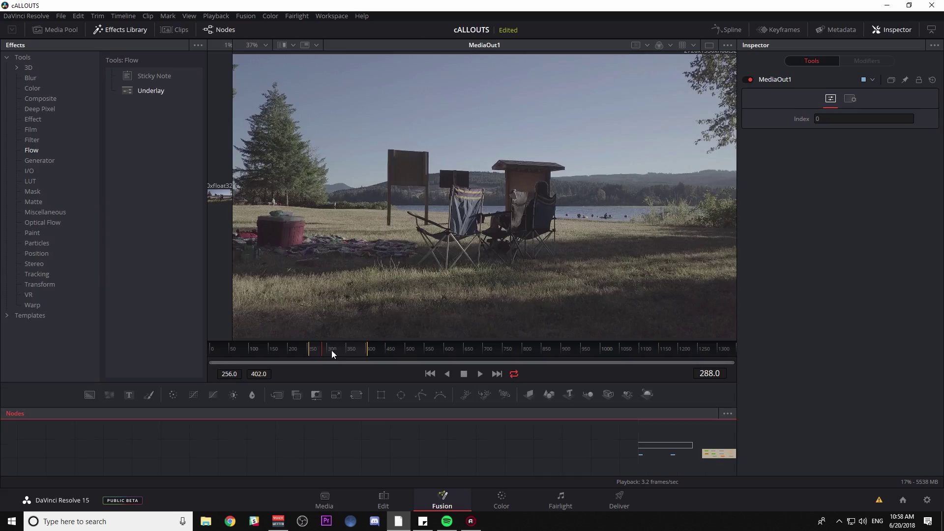
Play through the beach-chair clip from the start of its render range to review the camera movement.
{"action": "left_click_drag", "start_coordinate": [322, 351], "coordinate": [309, 351]}
{"action": "key", "text": "space"}
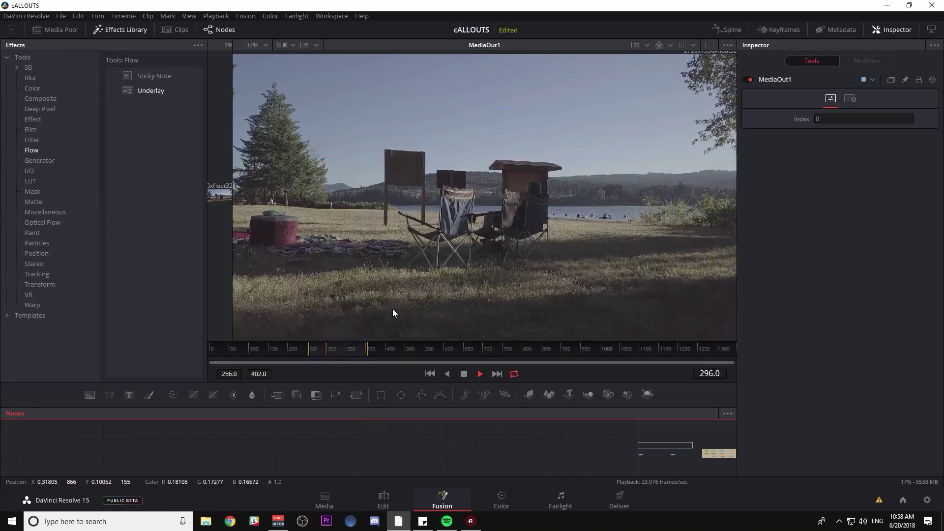
{"action": "key", "text": "space"}
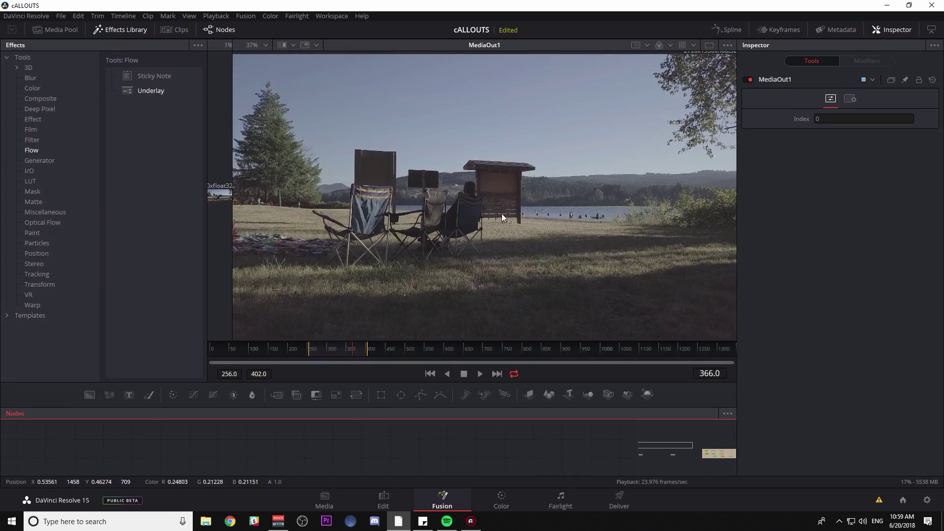
{"action": "left_click", "coordinate": [315, 350]}
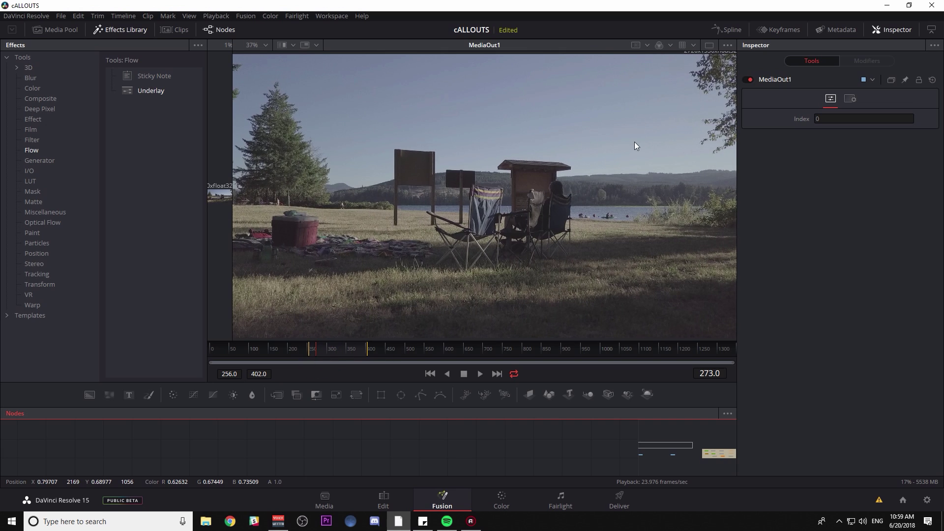
{"action": "key", "text": "space"}
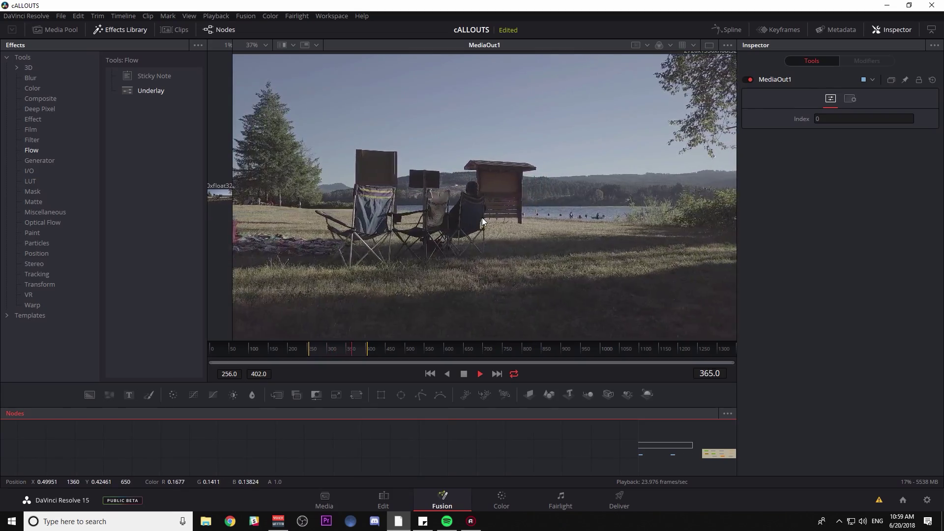
{"action": "key", "text": "space"}
Add a Planar Tracker node between MediaIn1 and MediaOut1.
{"action": "left_click_drag", "start_coordinate": [444, 407], "coordinate": [444, 296]}
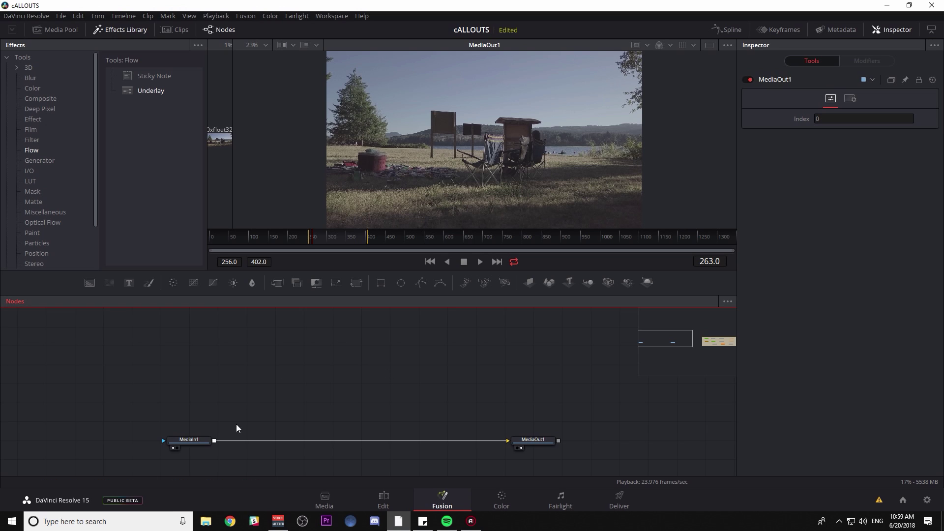
{"action": "left_click", "coordinate": [189, 440]}
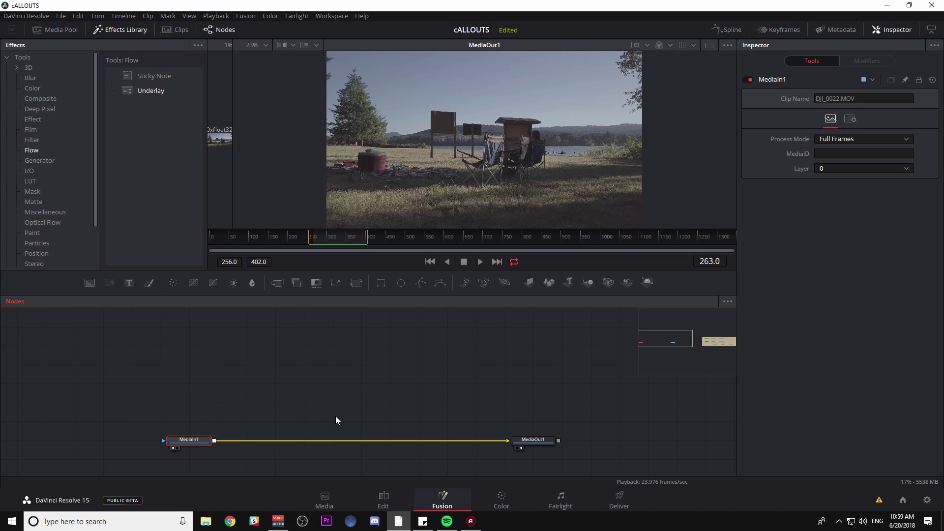
{"action": "key", "text": "shift+space"}
{"action": "type", "text": "und"}
{"action": "key", "text": "BackSpace"}
{"action": "key", "text": "BackSpace"}
{"action": "key", "text": "BackSpace"}
{"action": "type", "text": "plan"}
{"action": "key", "text": "Return"}
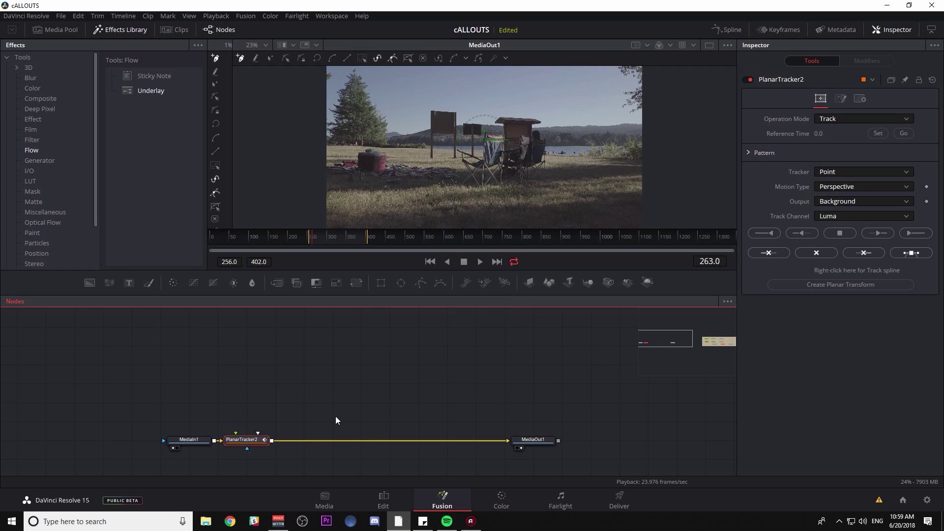
At frame 256, draw a closed tracking outline along the top band and inner edge of the rightmost chair's backrest.
{"action": "left_click_drag", "start_coordinate": [384, 270], "coordinate": [392, 359]}
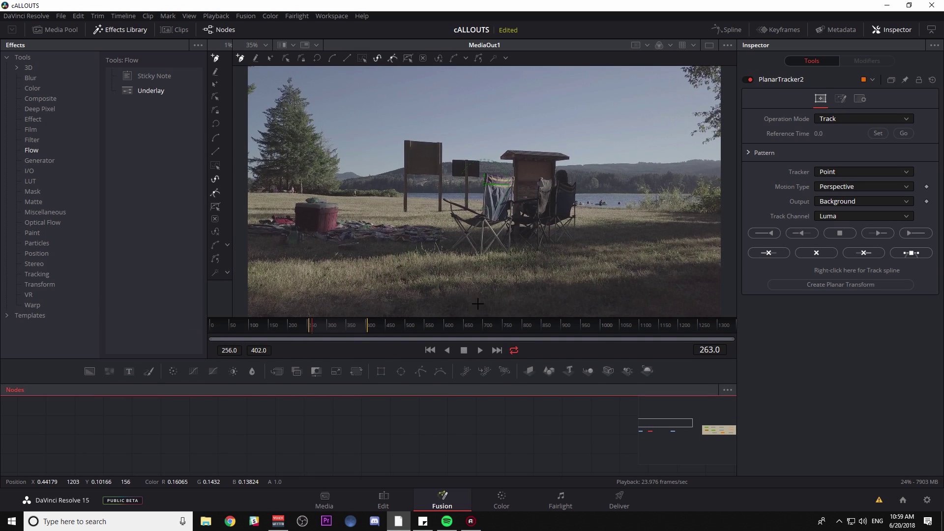
{"action": "left_click", "coordinate": [429, 352]}
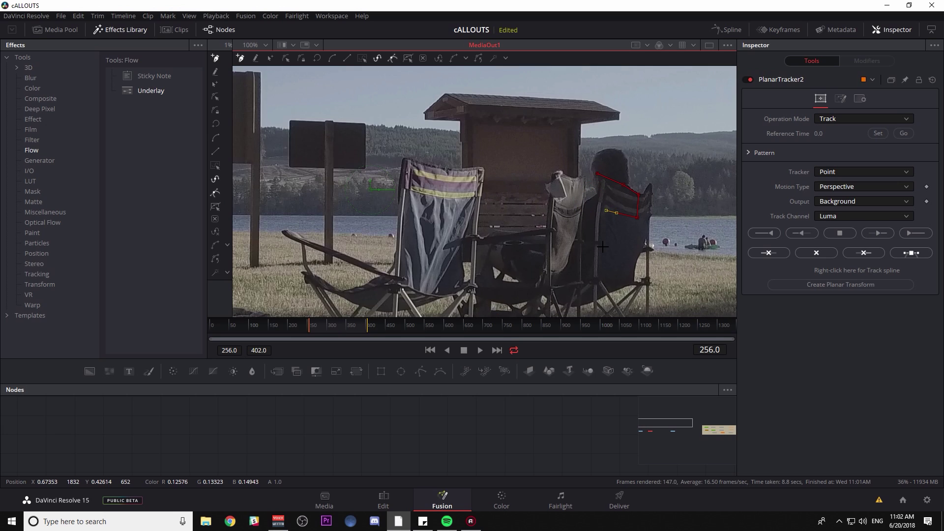
{"action": "left_click", "coordinate": [602, 247]}
{"action": "left_click", "coordinate": [589, 247]}
{"action": "left_click", "coordinate": [597, 173]}
Set the planar tracker's method to Hybrid Point/Area and its motion type to Translation.
{"action": "left_click", "coordinate": [830, 172]}
{"action": "left_click", "coordinate": [827, 187]}
{"action": "left_click", "coordinate": [834, 191]}
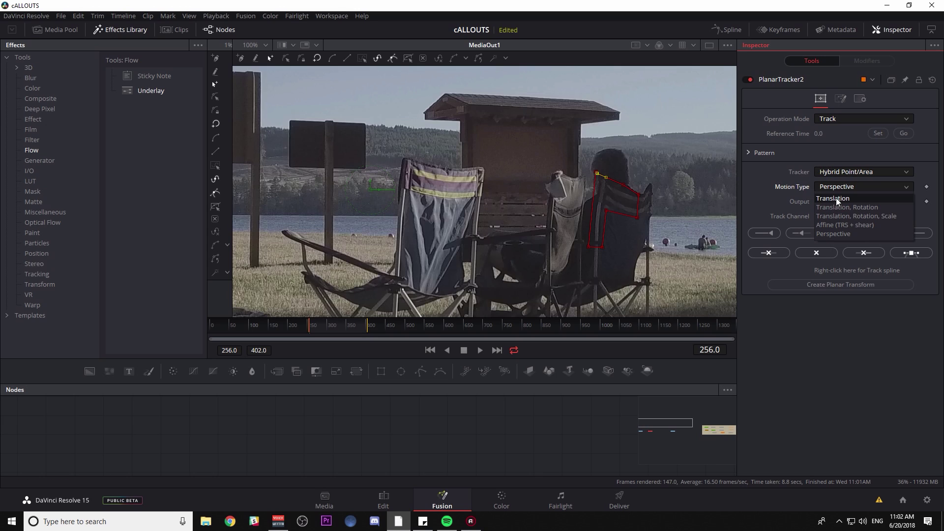
{"action": "left_click", "coordinate": [836, 198]}
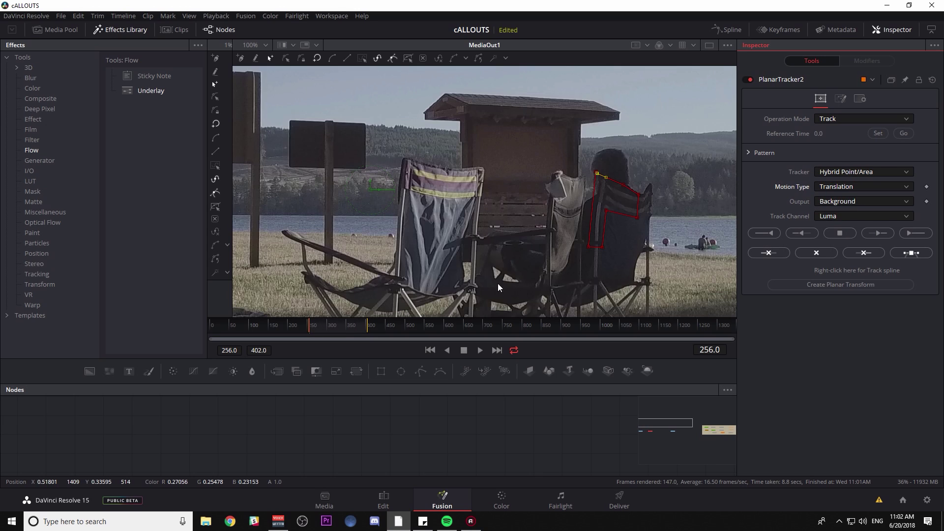
Set frame 256 as the reference time, track forward to the end of the clip, and play back the track.
{"action": "left_click", "coordinate": [878, 134]}
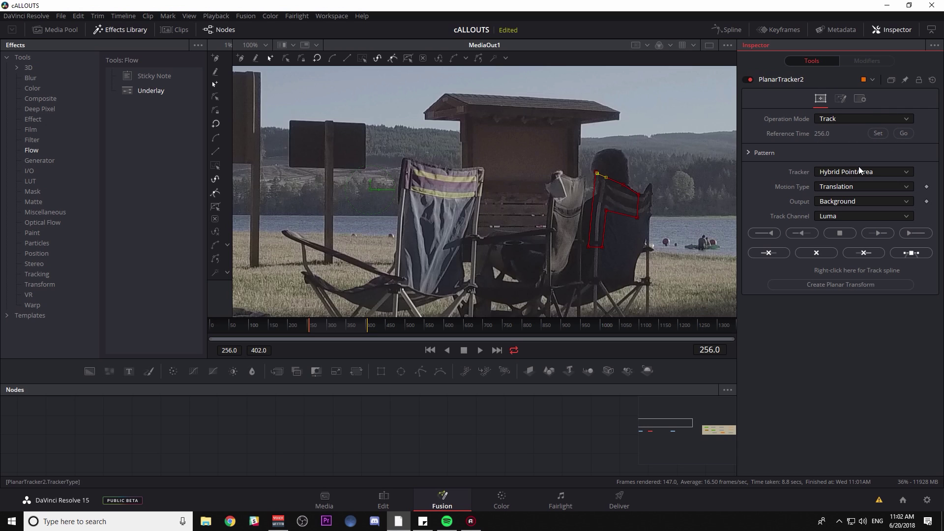
{"action": "left_click", "coordinate": [916, 233]}
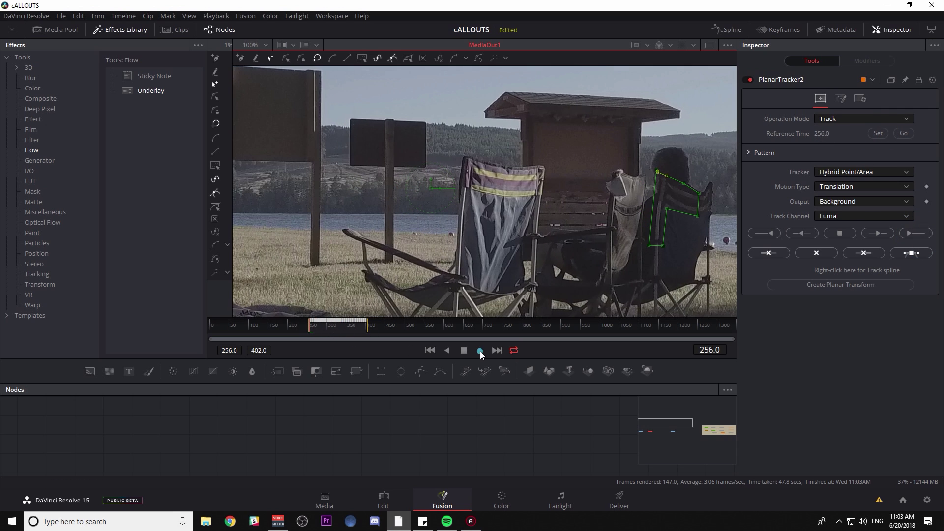
{"action": "left_click", "coordinate": [480, 350]}
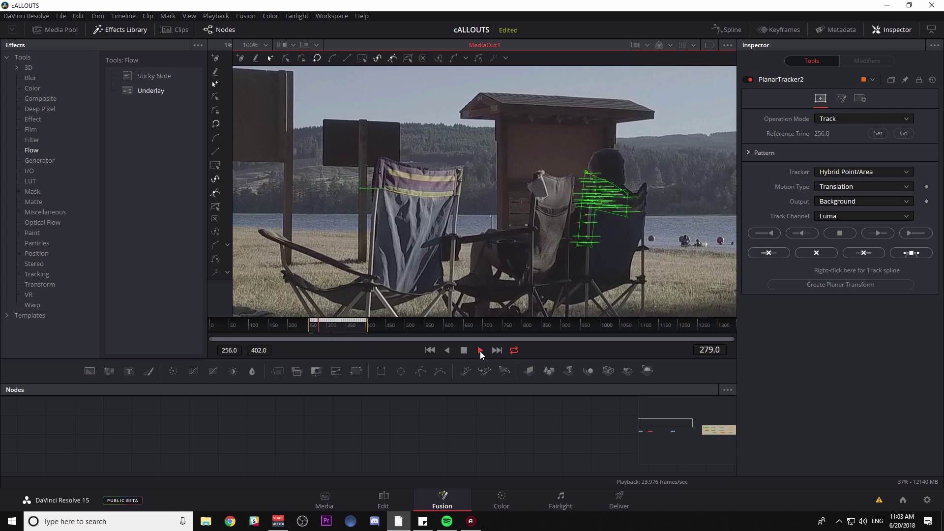
{"action": "left_click", "coordinate": [479, 350]}
{"action": "left_click_drag", "start_coordinate": [574, 261], "coordinate": [572, 263]}
Create a Planar Transform from the tracker and place its node above the line between PlanarTracker2 and MediaOut1.
{"action": "left_click_drag", "start_coordinate": [410, 439], "coordinate": [409, 360]}
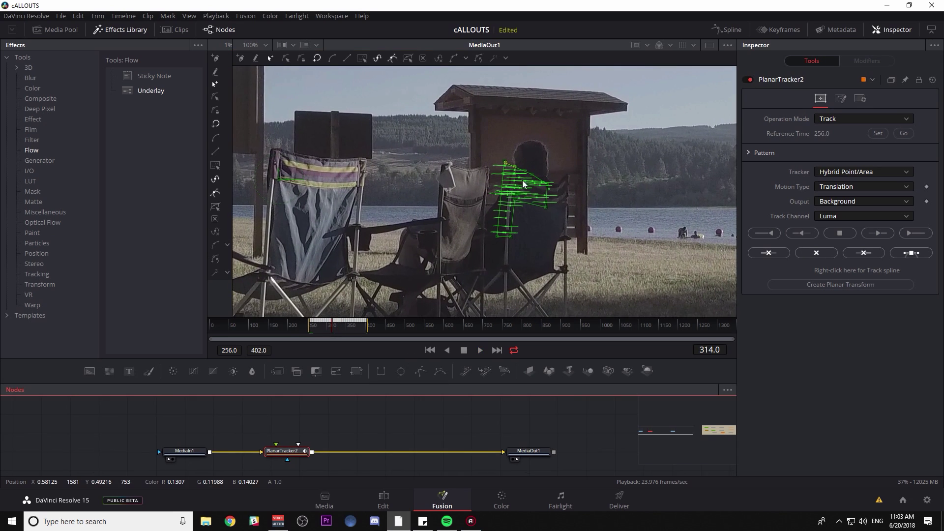
{"action": "left_click_drag", "start_coordinate": [464, 428], "coordinate": [439, 438]}
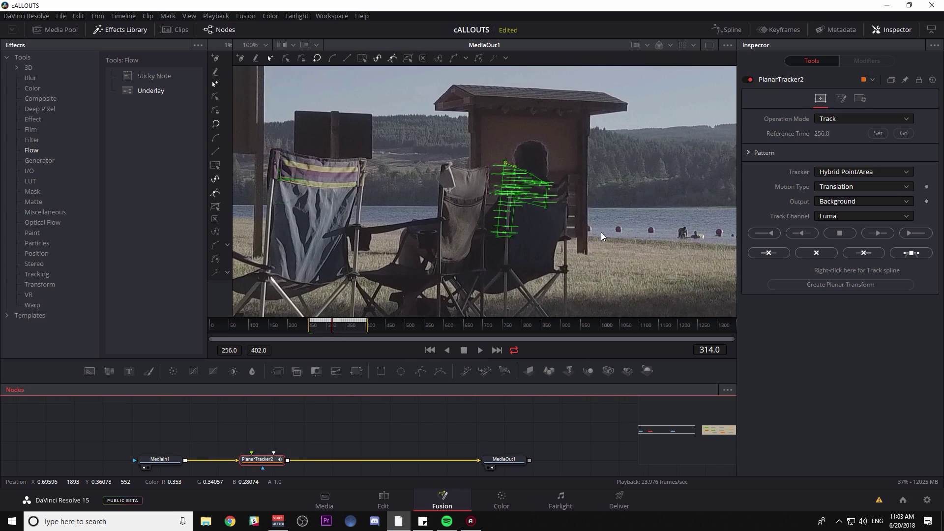
{"action": "left_click", "coordinate": [840, 286]}
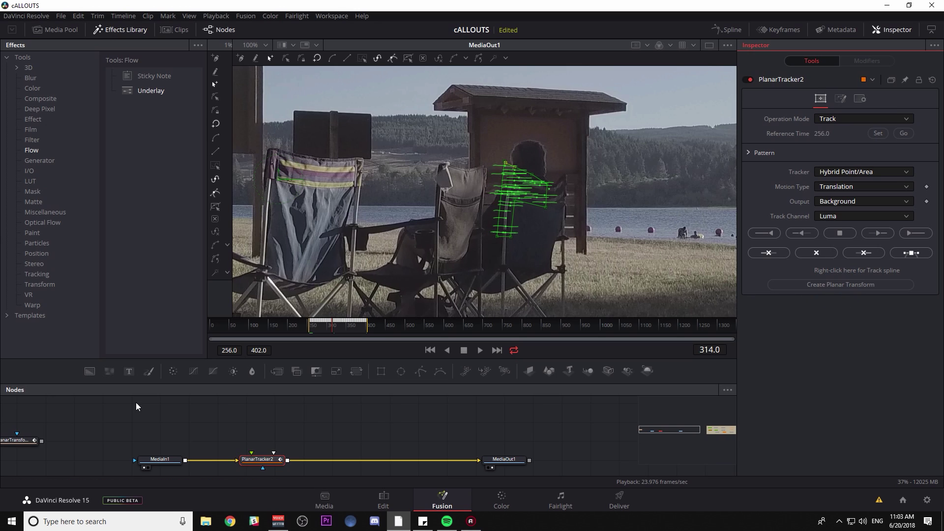
{"action": "left_click_drag", "start_coordinate": [13, 444], "coordinate": [305, 430]}
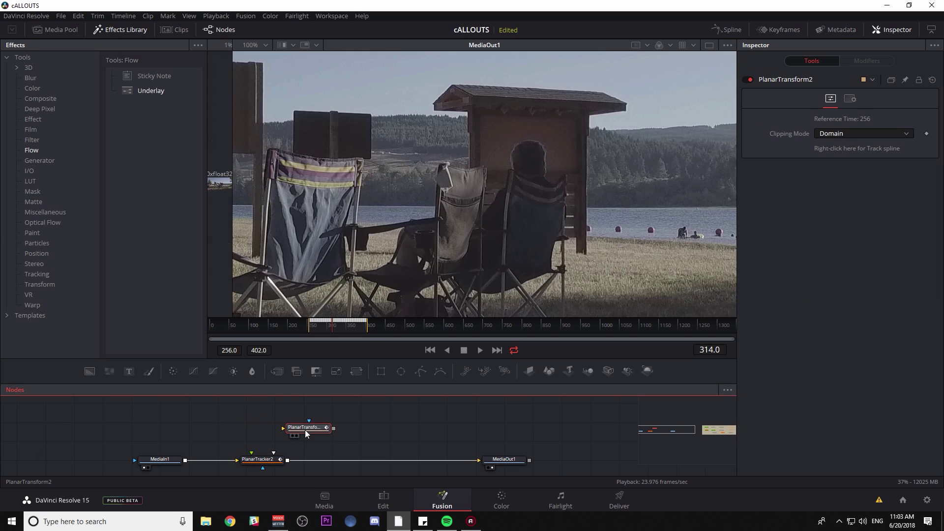
{"action": "left_click_drag", "start_coordinate": [373, 386], "coordinate": [373, 304]}
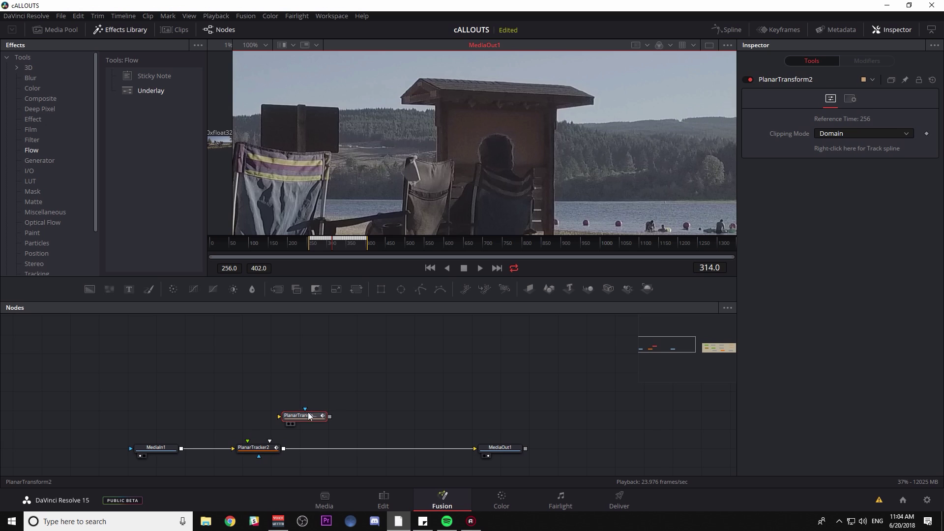
{"action": "left_click_drag", "start_coordinate": [310, 415], "coordinate": [417, 402]}
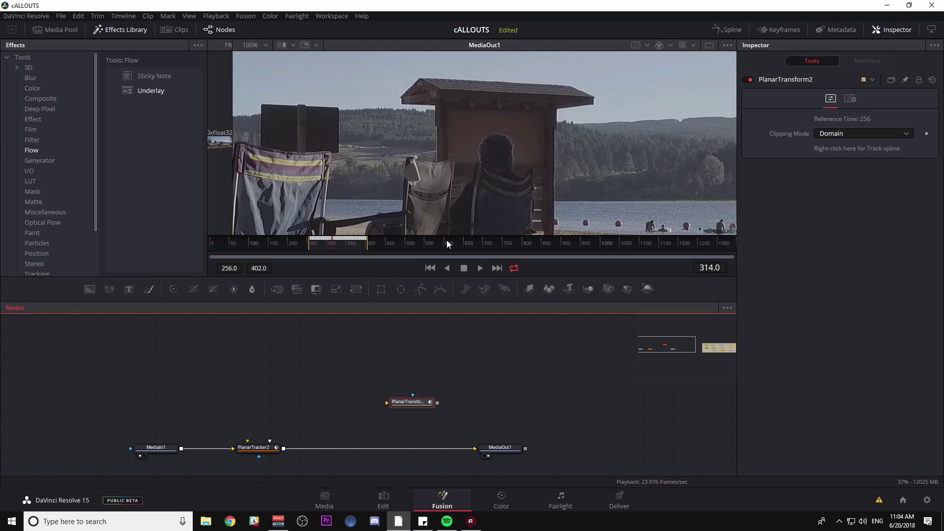
Fit the image in the output viewer, give both viewers similar widths and hide the Effects Library.
{"action": "left_click_drag", "start_coordinate": [380, 276], "coordinate": [375, 323]}
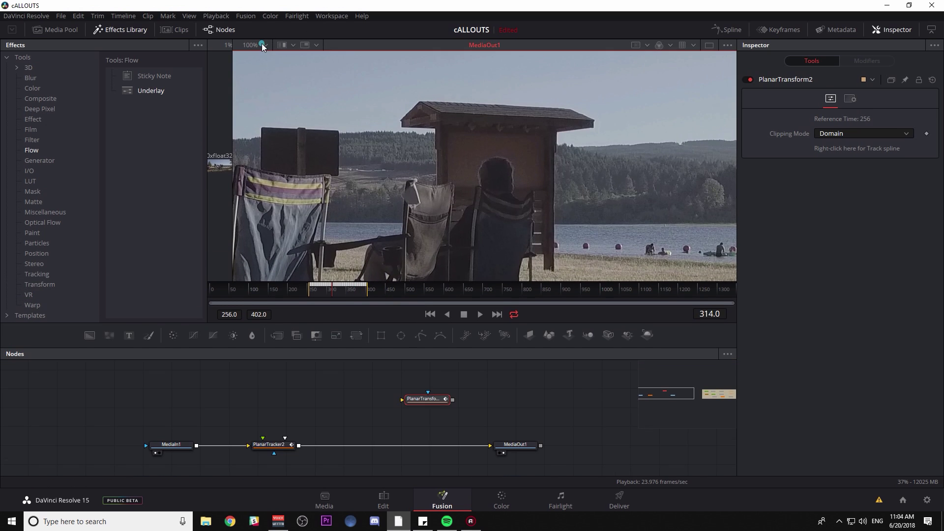
{"action": "left_click", "coordinate": [262, 44]}
{"action": "left_click", "coordinate": [265, 57]}
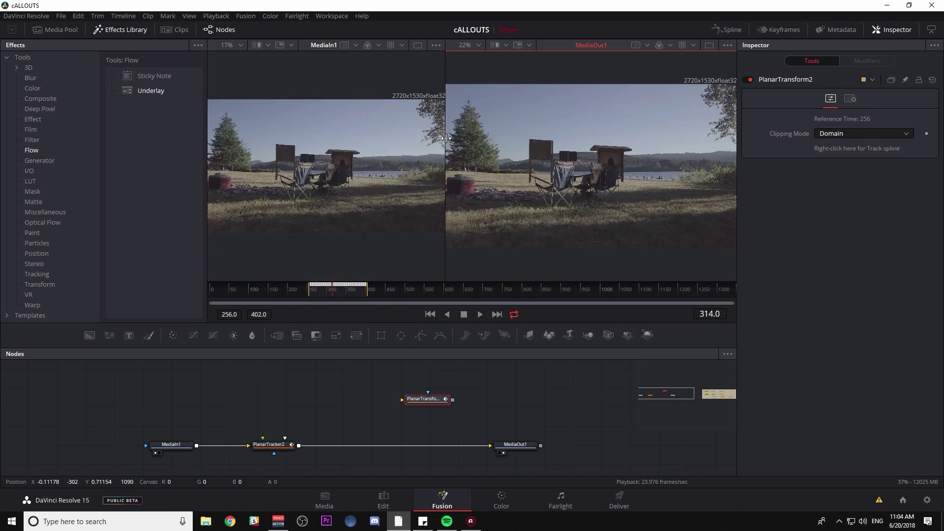
{"action": "left_click_drag", "start_coordinate": [446, 138], "coordinate": [449, 138]}
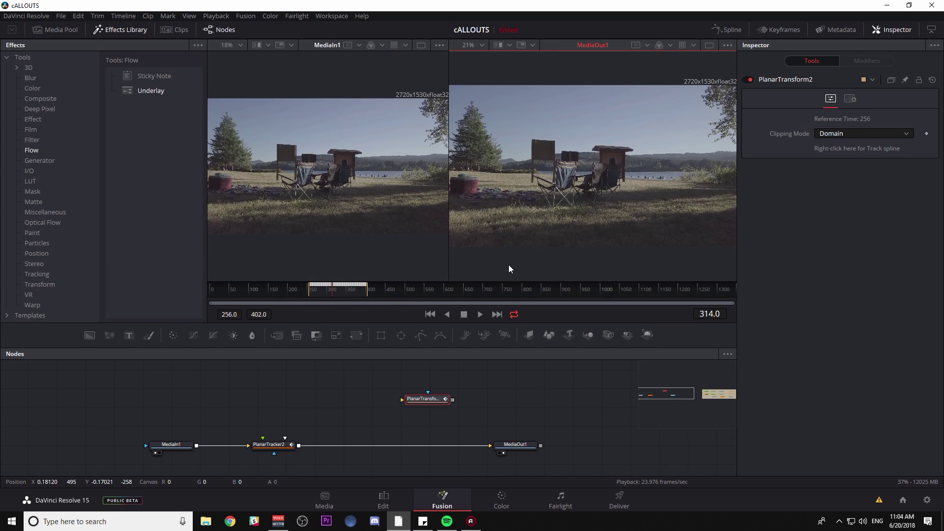
{"action": "left_click_drag", "start_coordinate": [443, 274], "coordinate": [462, 274]}
{"action": "left_click", "coordinate": [132, 31]}
{"action": "left_click", "coordinate": [158, 377]}
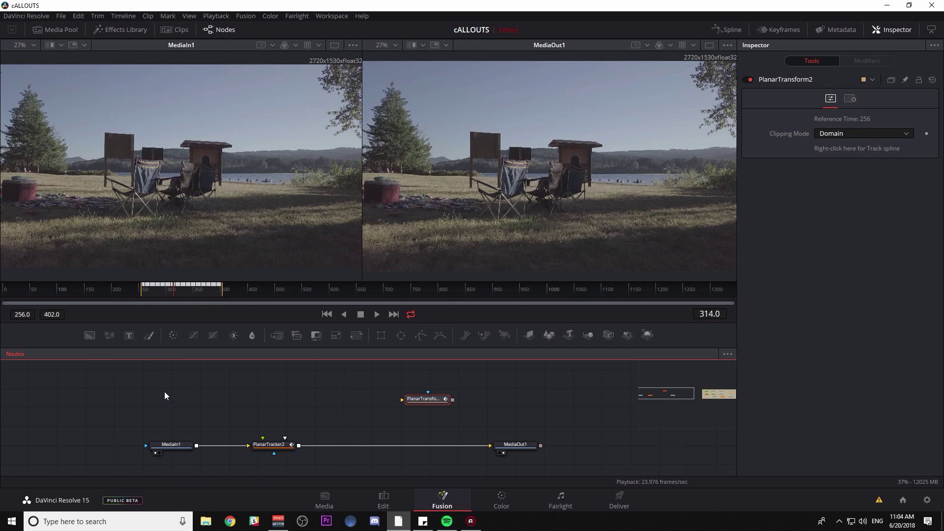
Add a Text+ node above MediaIn1 reading "Grandpa" and show it in the first viewer.
{"action": "key", "text": "shift+space"}
{"action": "type", "text": "plantext"}
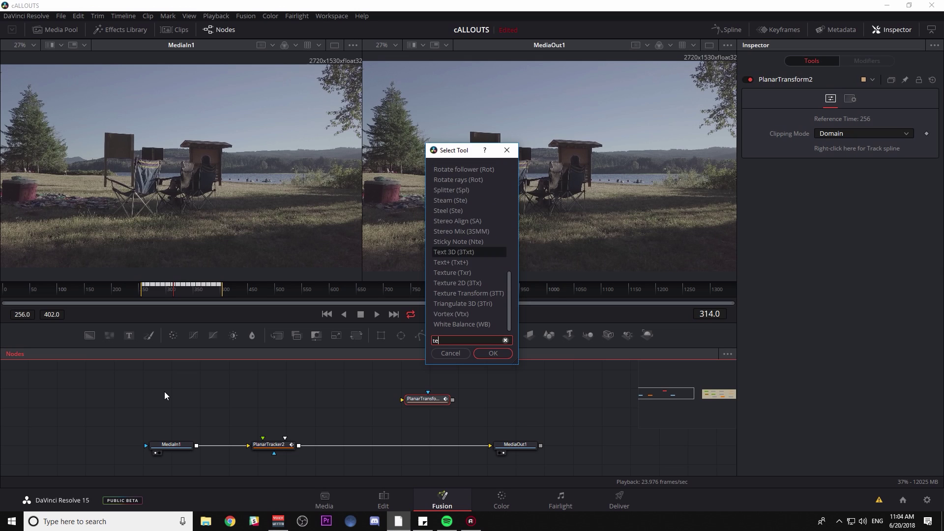
{"action": "key", "text": "Return"}
{"action": "left_click", "coordinate": [854, 179]}
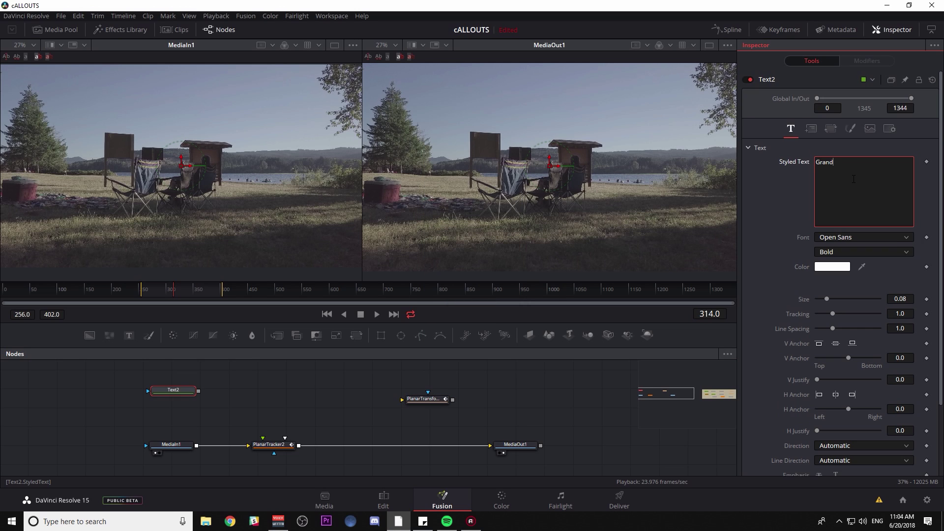
{"action": "left_click", "coordinate": [176, 395]}
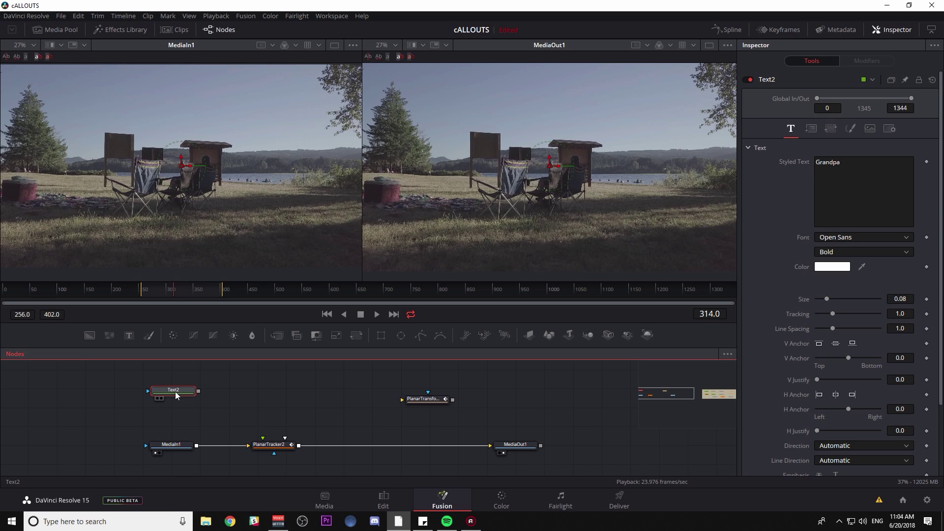
{"action": "key", "text": "1"}
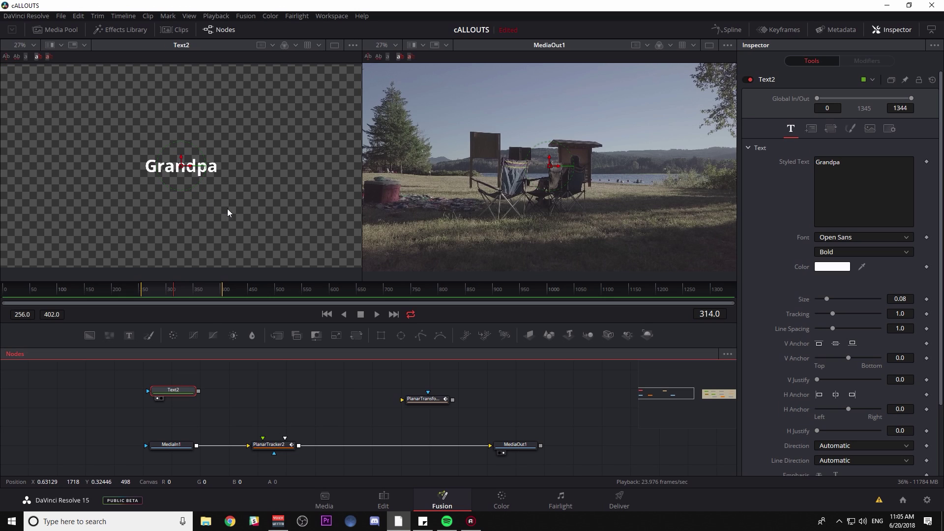
Change the Text2 node's wording to "GRANDPA" in capitals.
{"action": "left_click", "coordinate": [836, 187]}
{"action": "key", "text": "ctrl+a"}
{"action": "type", "text": "GRANDPA"}
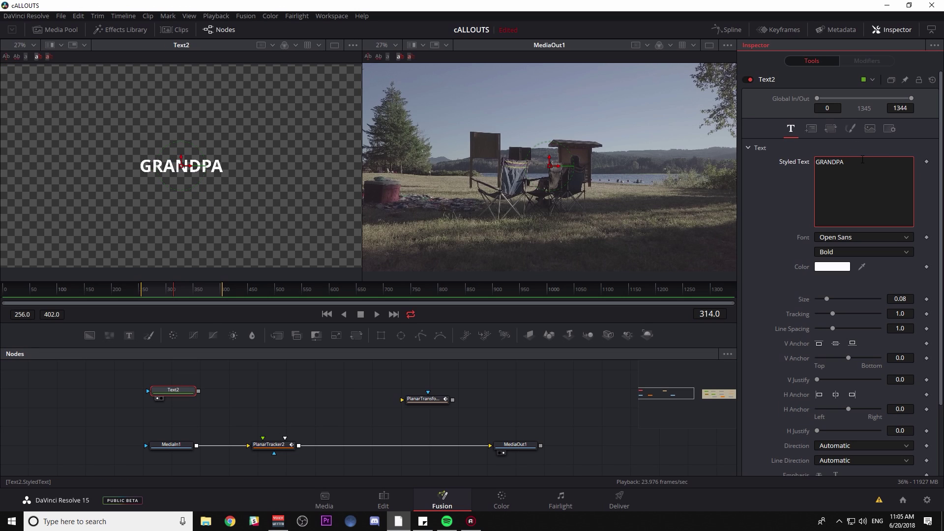
{"action": "left_click", "coordinate": [242, 382]}
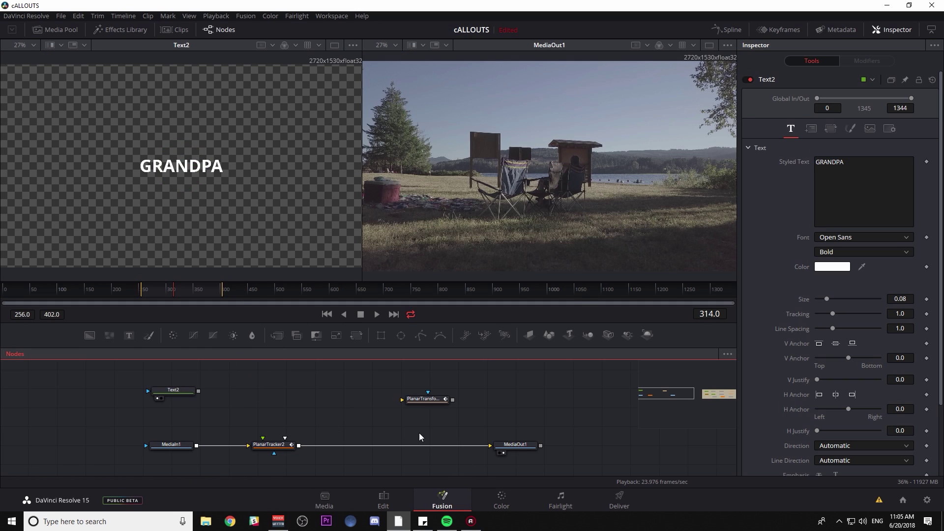
Add a Merge node between PlanarTracker2 and MediaOut1 and connect Text2 to its foreground input.
{"action": "left_click", "coordinate": [278, 444]}
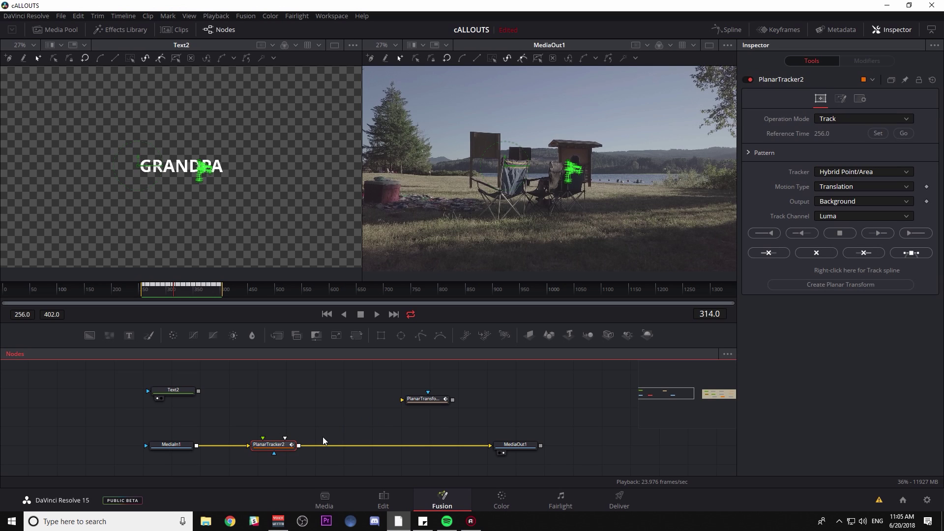
{"action": "key", "text": "shift+space"}
{"action": "type", "text": "MRG"}
{"action": "key", "text": "Return"}
{"action": "left_click_drag", "start_coordinate": [323, 441], "coordinate": [379, 442]}
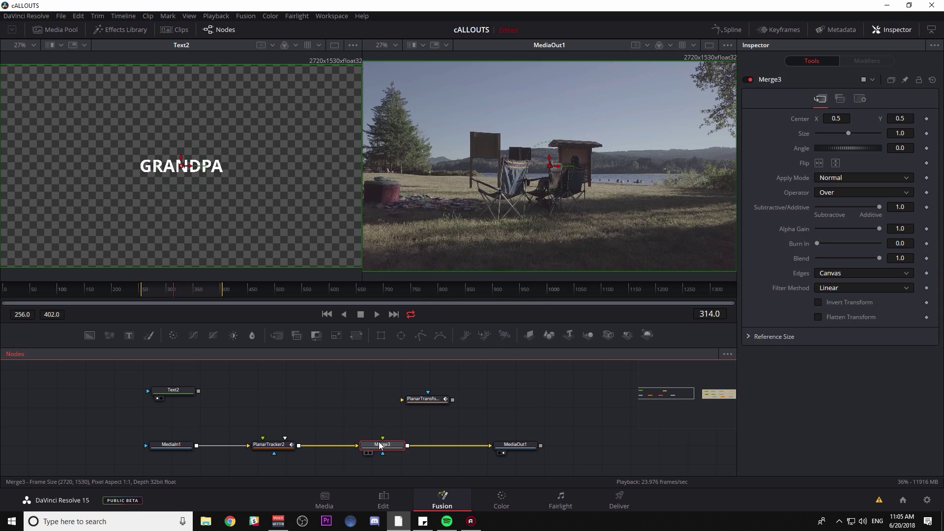
{"action": "left_click_drag", "start_coordinate": [198, 391], "coordinate": [382, 438]}
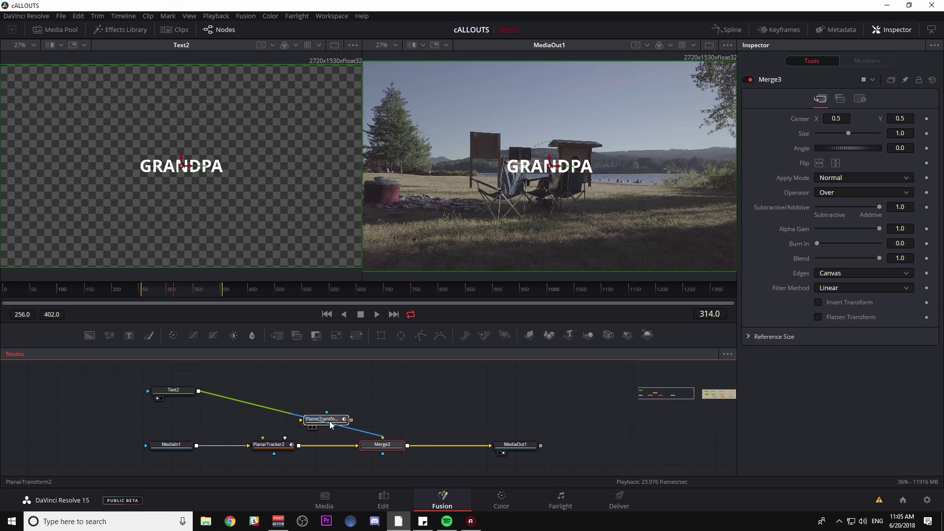
Insert the Planar Transform node between Text2 and Merge3, and play back the clip from near its start.
{"action": "left_click_drag", "start_coordinate": [330, 421], "coordinate": [332, 422]}
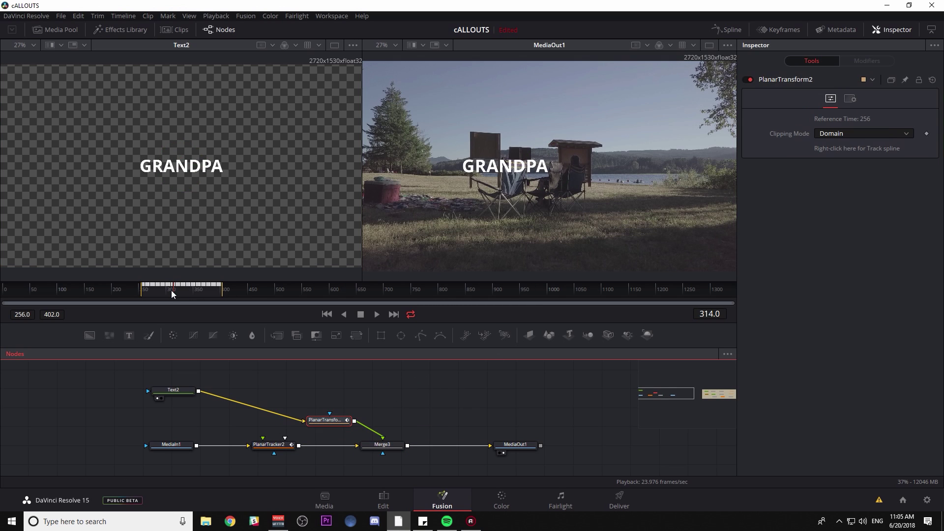
{"action": "left_click_drag", "start_coordinate": [172, 294], "coordinate": [154, 290]}
{"action": "key", "text": "space"}
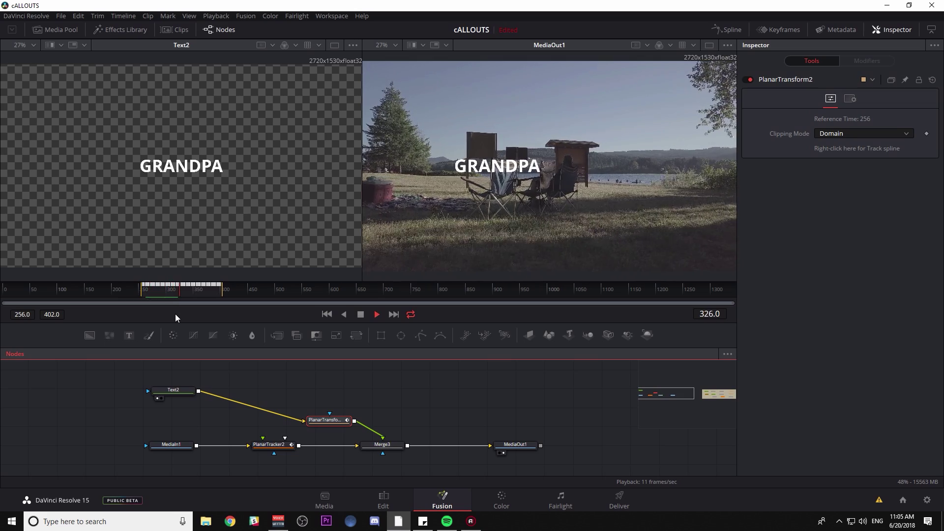
Stop playback, move the GRANDPA text beside the seated person on the side nearer the lake, and replay the clip.
{"action": "key", "text": "space"}
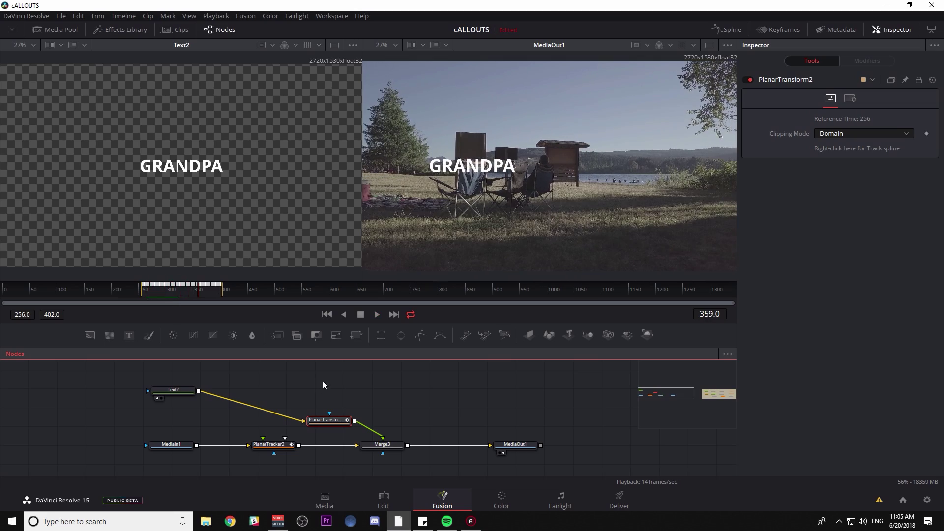
{"action": "left_click", "coordinate": [173, 390]}
{"action": "left_click_drag", "start_coordinate": [472, 165], "coordinate": [600, 155]}
{"action": "key", "text": "space"}
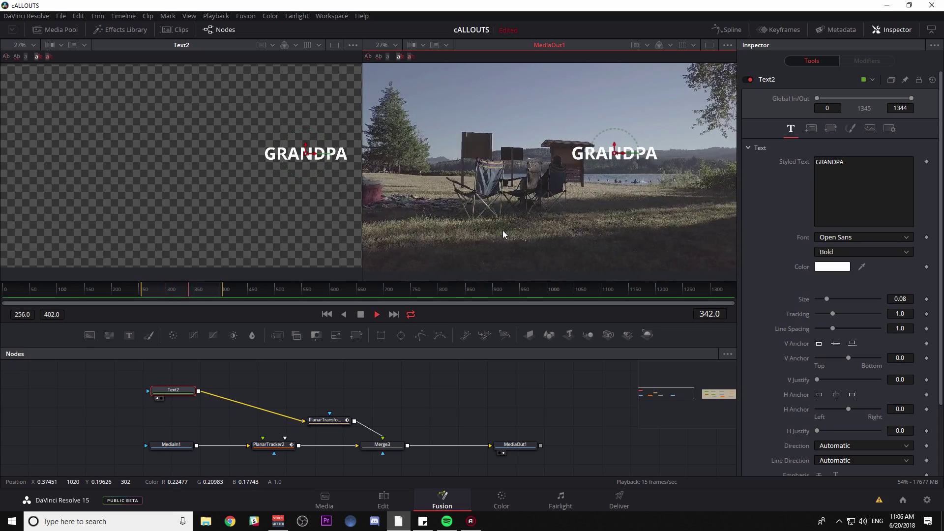
{"action": "left_click", "coordinate": [516, 444]}
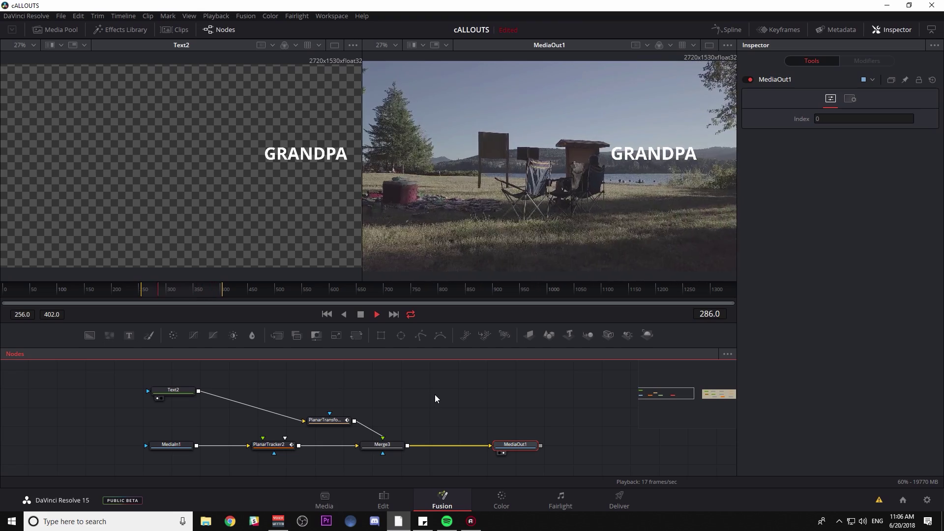
Move MediaIn1 farther from PlanarTracker2 and insert a File LUT node between them.
{"action": "left_click_drag", "start_coordinate": [171, 449], "coordinate": [119, 450]}
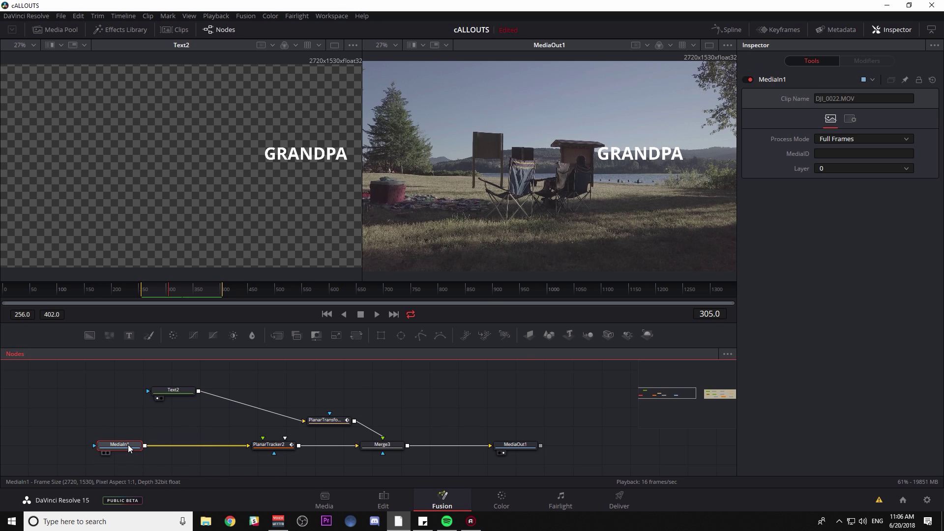
{"action": "key", "text": "shift+space"}
{"action": "type", "text": "MRG"}
{"action": "key", "text": "BackSpace"}
{"action": "key", "text": "BackSpace"}
{"action": "key", "text": "BackSpace"}
{"action": "type", "text": "LUT"}
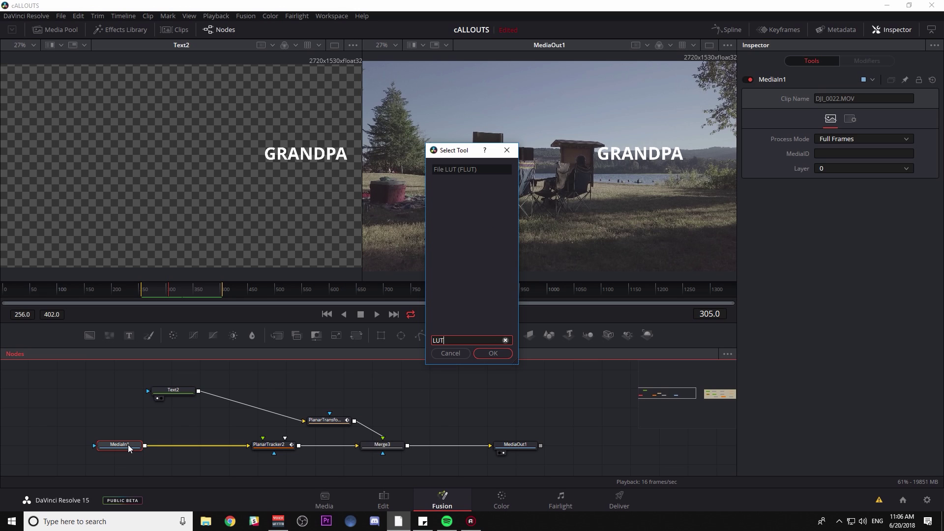
{"action": "key", "text": "Return"}
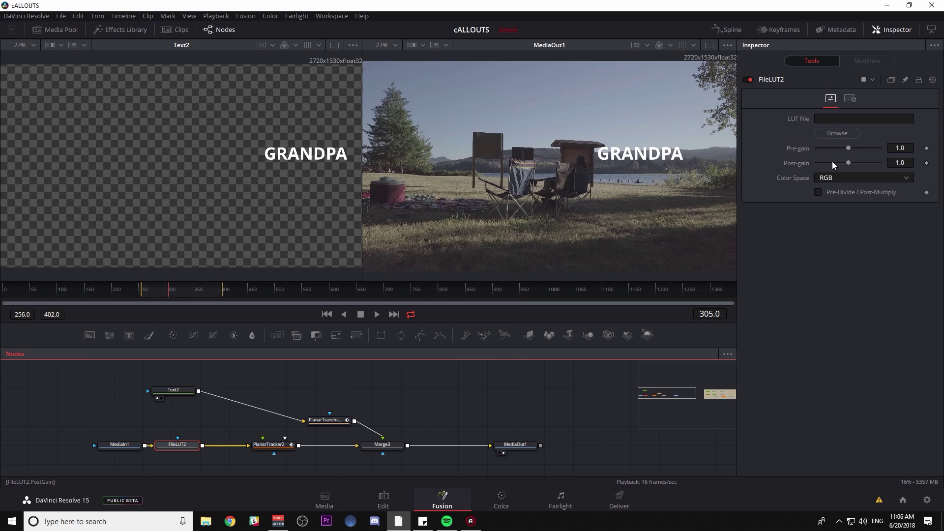
Load GC_Heron_DLOG-to-709.cube as the LUT file of FileLUT2.
{"action": "left_click", "coordinate": [850, 132]}
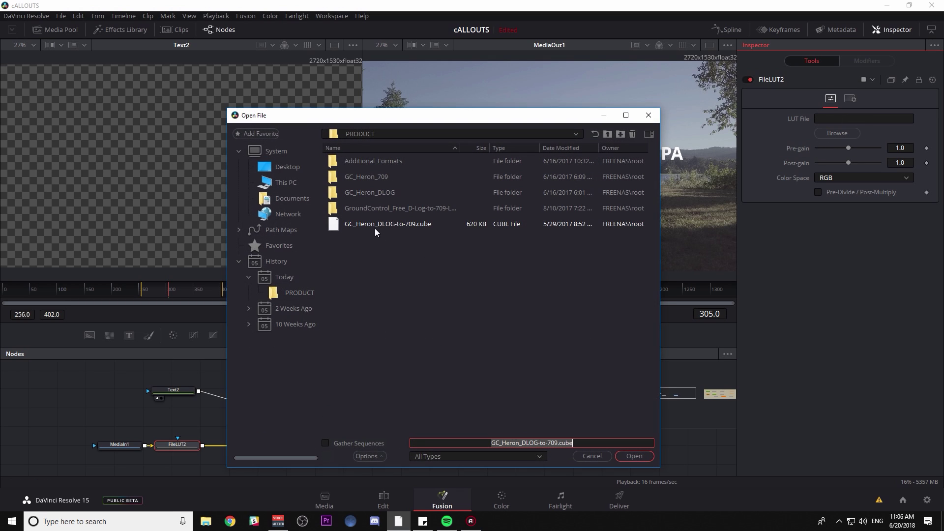
{"action": "left_click", "coordinate": [375, 229]}
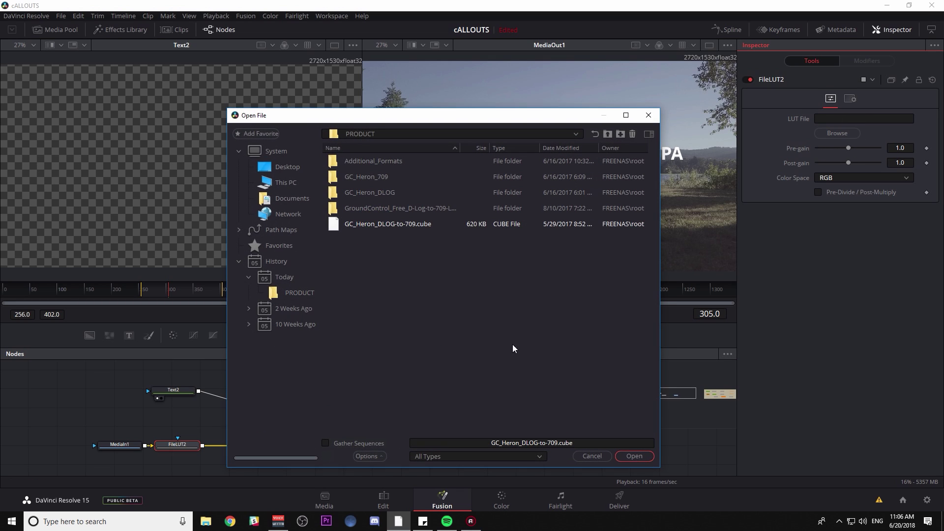
{"action": "key", "text": "Return"}
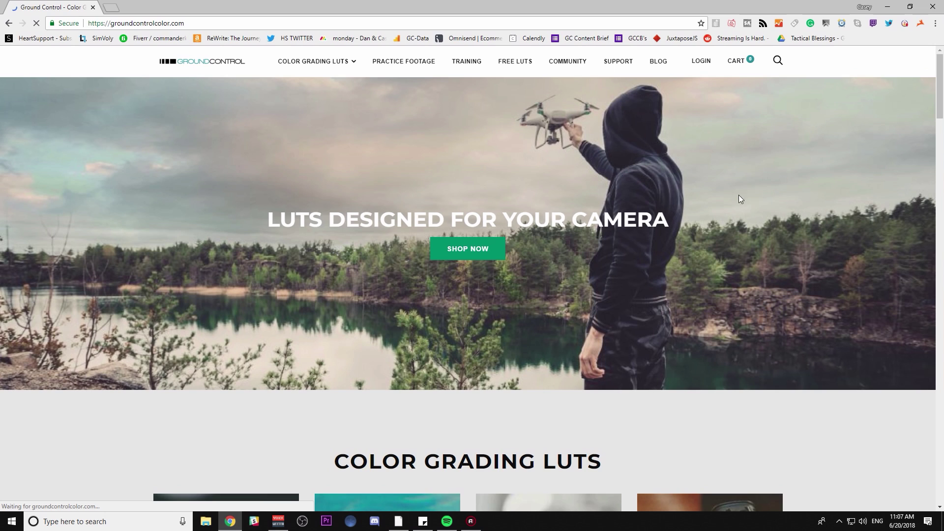
View the free D-LOG to Rec.709 LUT on the Ground Control website in Chrome, and close the browser.
{"action": "left_click", "coordinate": [515, 62]}
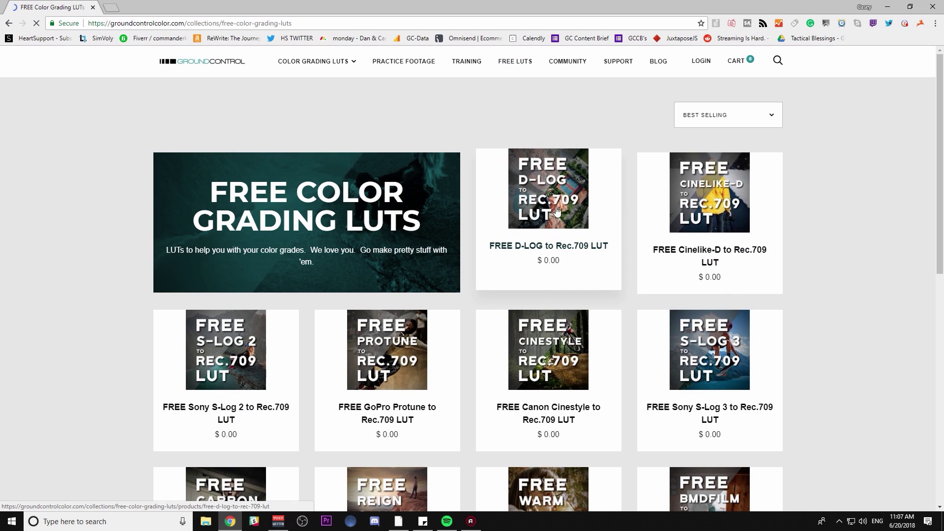
{"action": "left_click", "coordinate": [564, 220]}
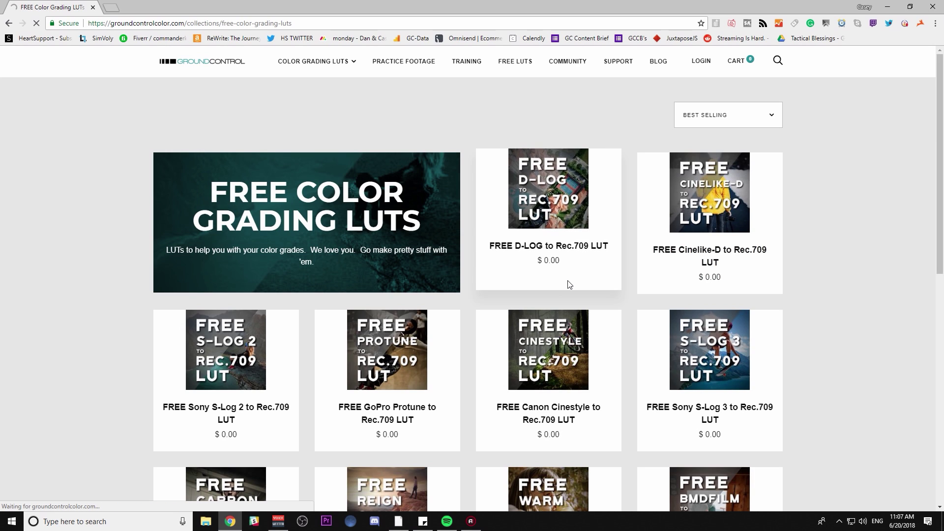
{"action": "left_click", "coordinate": [933, 6]}
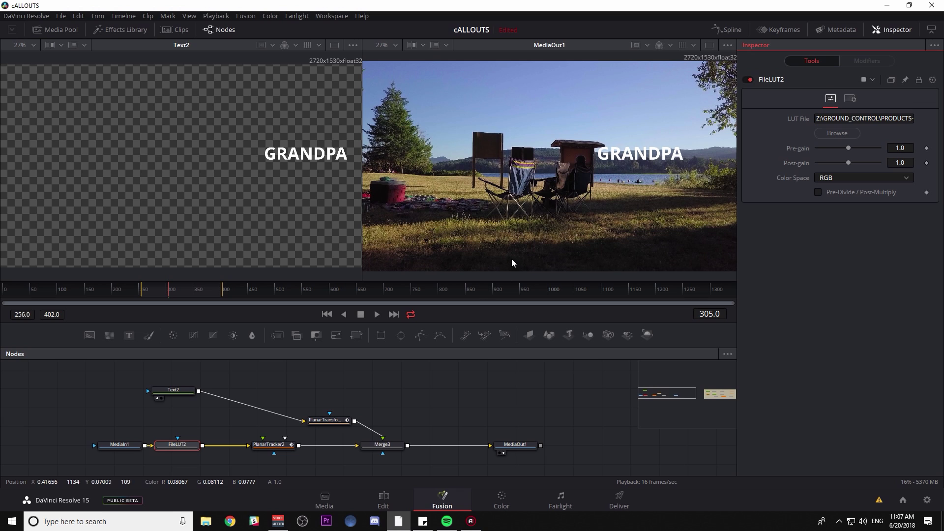
Play back the graded clip briefly to check the LUT together with the tracked text.
{"action": "key", "text": "space"}
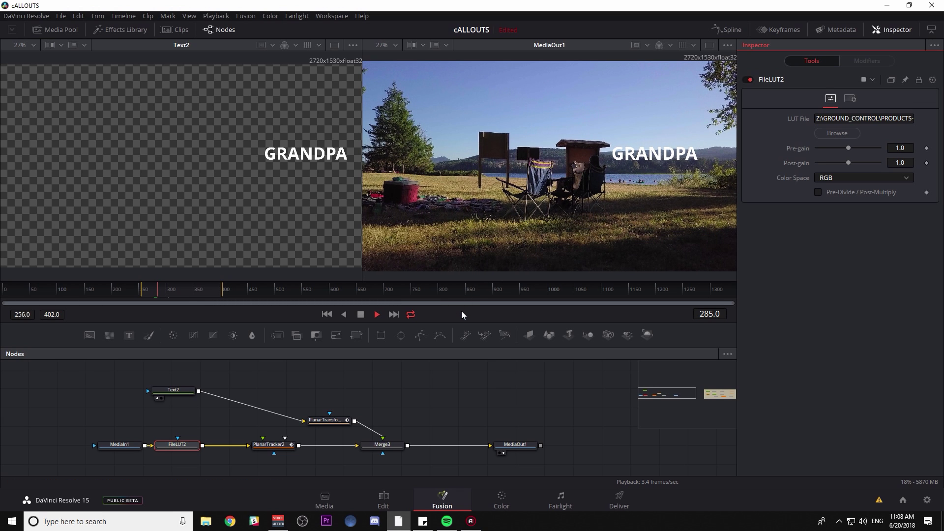
{"action": "key", "text": "space"}
{"action": "left_click", "coordinate": [543, 374]}
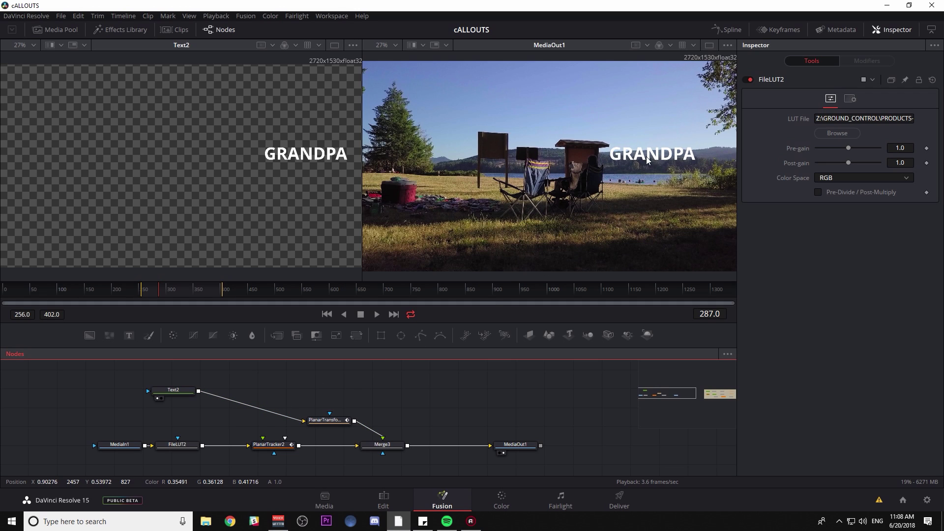
Add a Background node merged with Text2, and swap the new Merge node's inputs so the text sits over the background.
{"action": "left_click", "coordinate": [185, 390]}
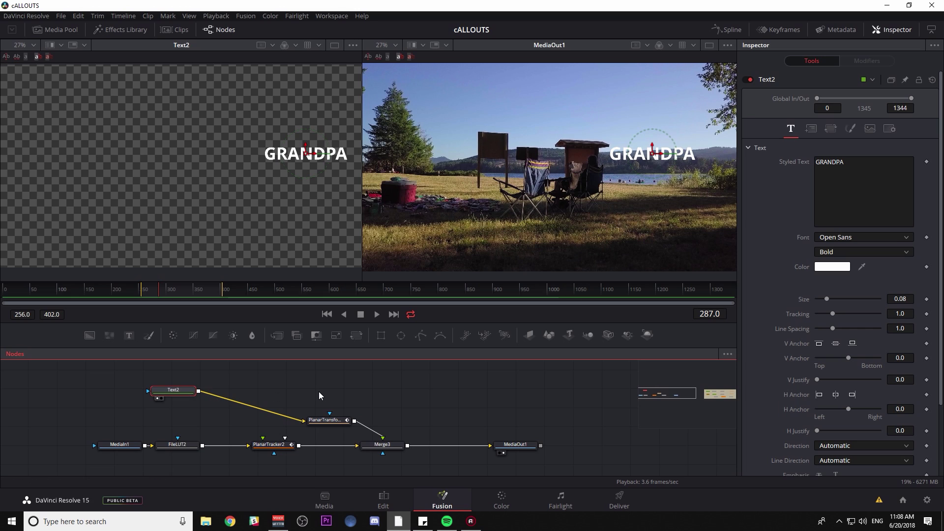
{"action": "key", "text": "shift+space"}
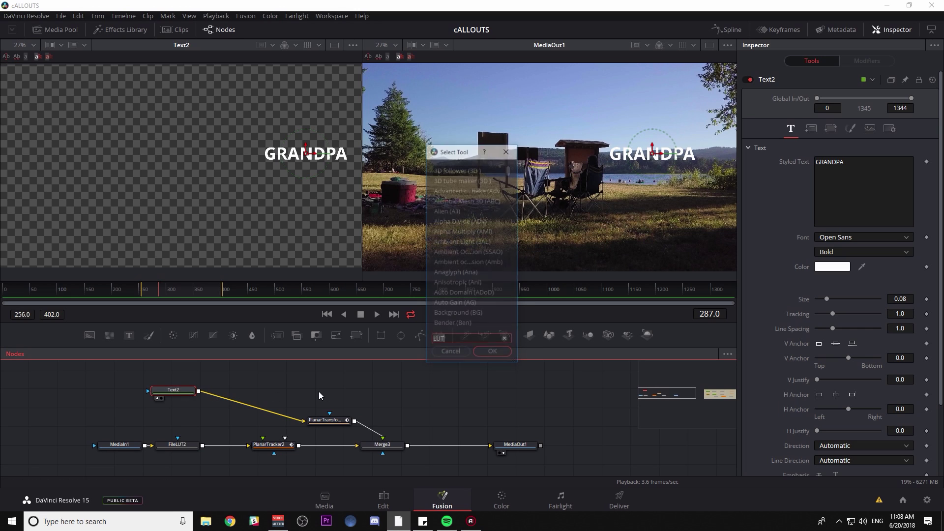
{"action": "type", "text": "bg"}
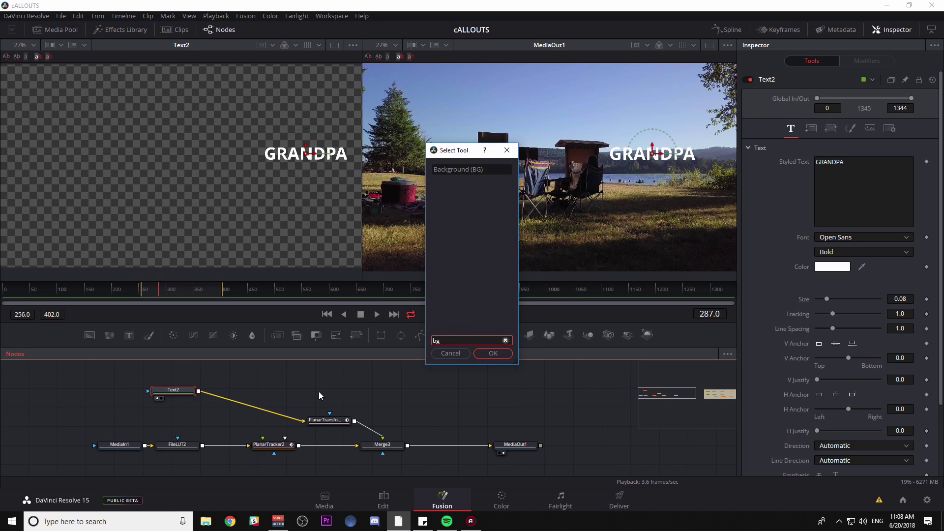
{"action": "key", "text": "Return"}
{"action": "left_click_drag", "start_coordinate": [231, 409], "coordinate": [267, 410]}
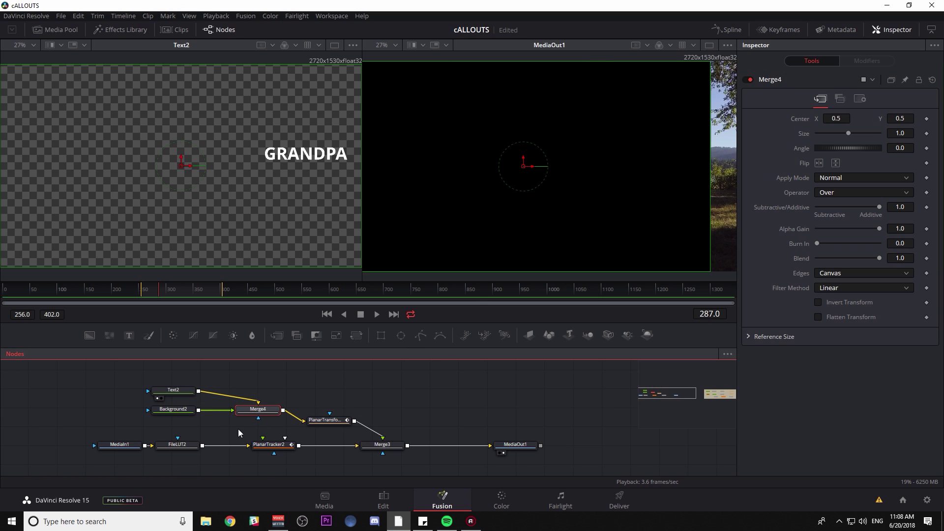
{"action": "left_click", "coordinate": [256, 410]}
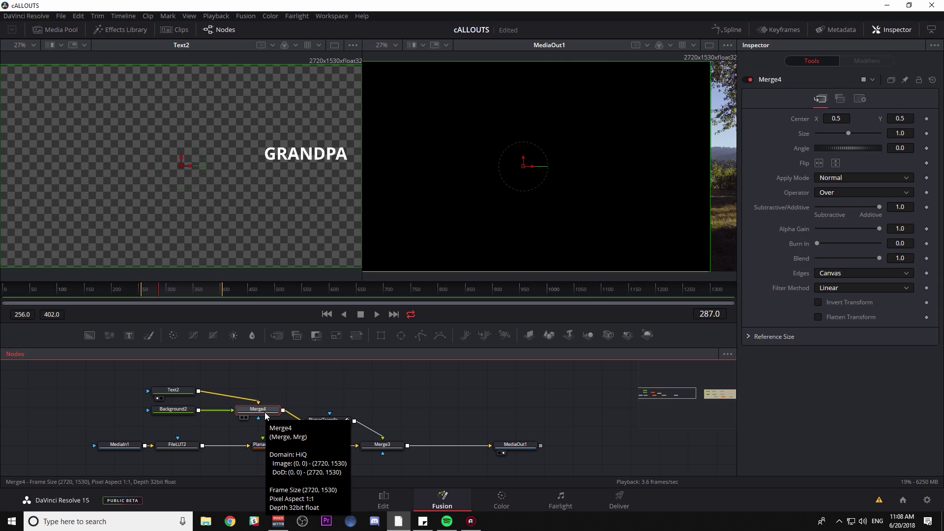
{"action": "key", "text": "ctrl+t"}
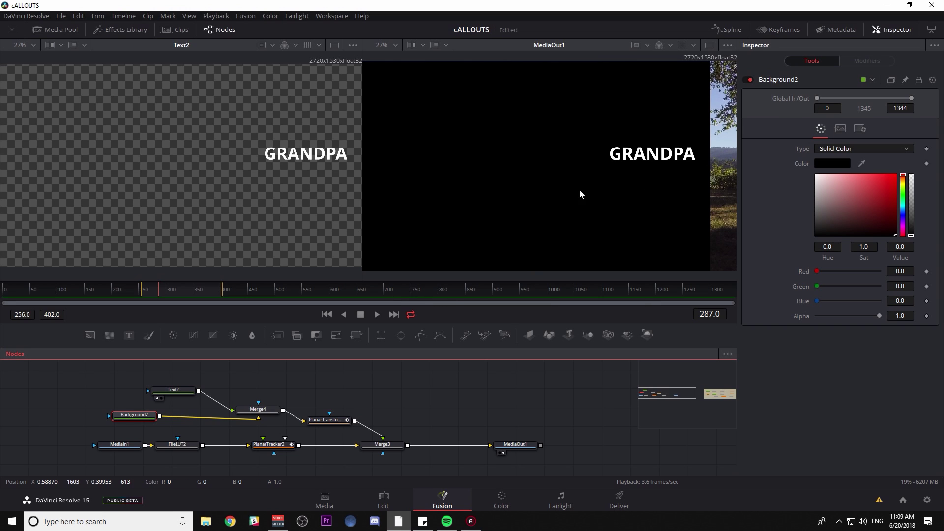
Insert a Transform node after Background2 and fit the box behind GRANDPA with size 0.28, aspect 0.474 and center about 0.843, 0.556.
{"action": "left_click", "coordinate": [140, 418]}
{"action": "key", "text": "shift+space"}
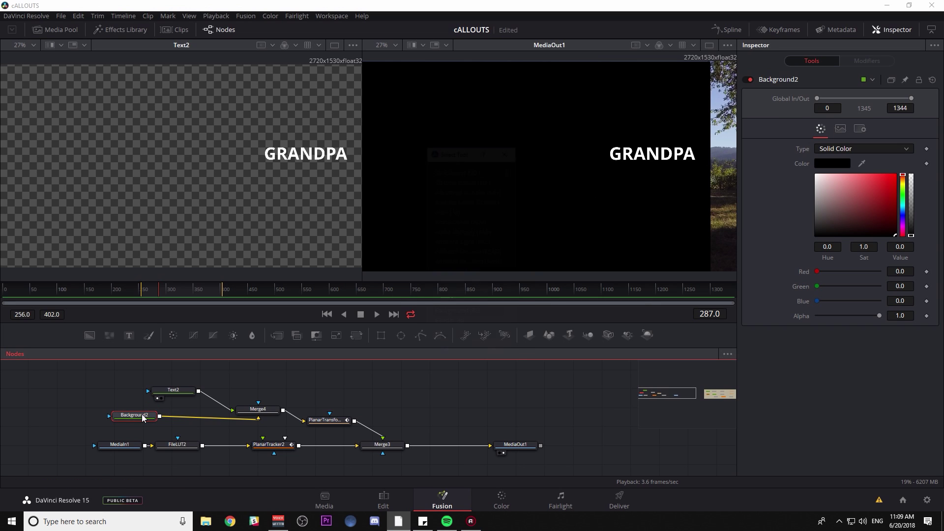
{"action": "type", "text": "bg"}
{"action": "key", "text": "BackSpace"}
{"action": "key", "text": "BackSpace"}
{"action": "type", "text": "xf"}
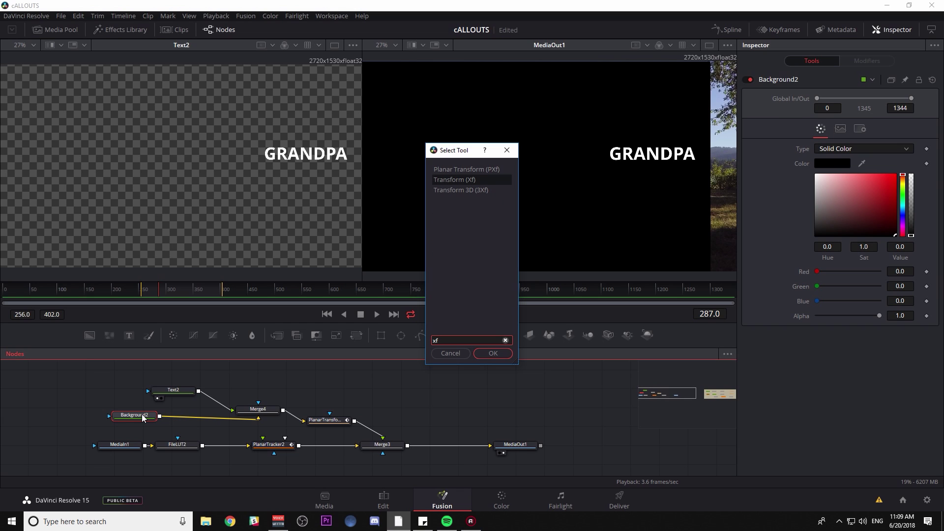
{"action": "key", "text": "Return"}
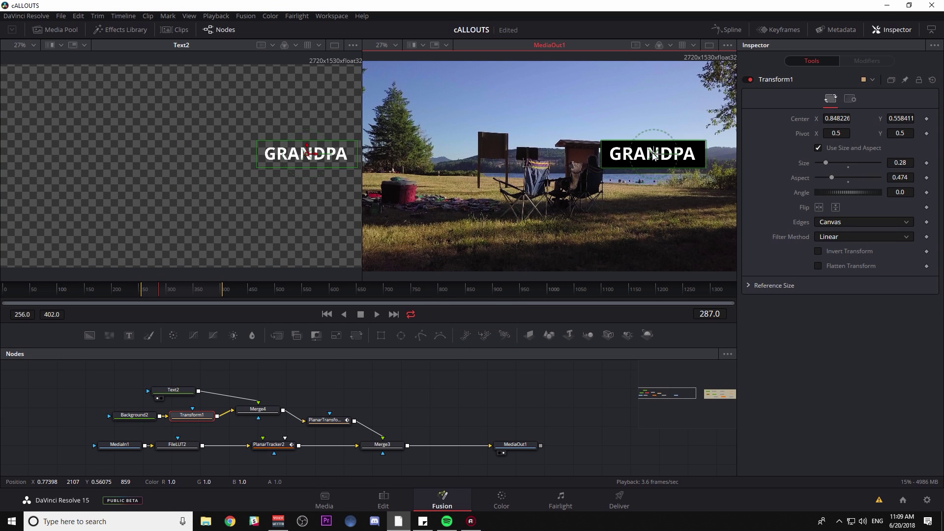
{"action": "left_click_drag", "start_coordinate": [652, 153], "coordinate": [651, 155]}
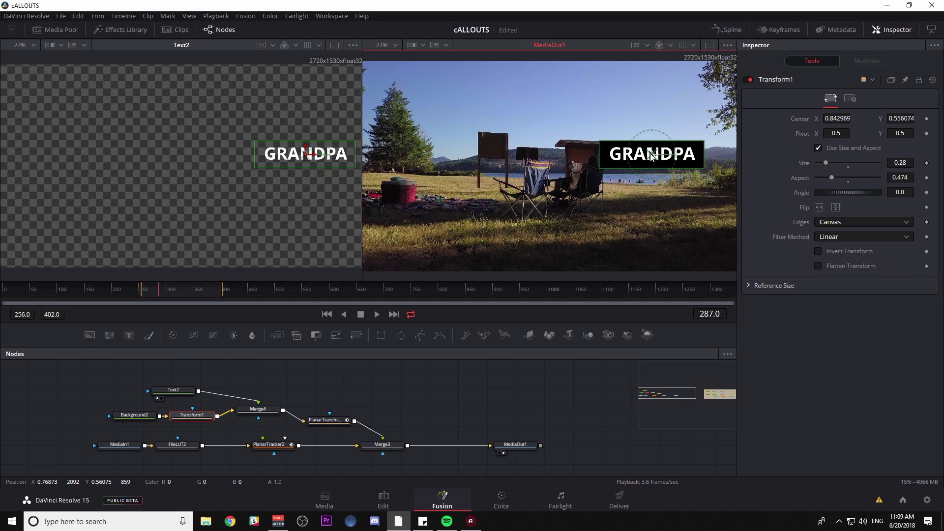
Move the Text2 node clear of the background branch and play back the clip to check the boxed callout.
{"action": "left_click_drag", "start_coordinate": [177, 392], "coordinate": [160, 388]}
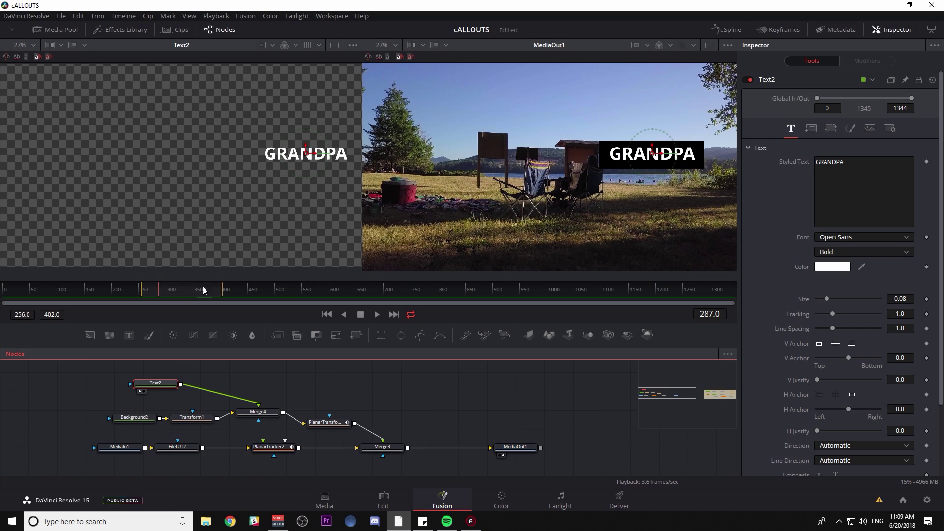
{"action": "left_click_drag", "start_coordinate": [175, 290], "coordinate": [178, 290]}
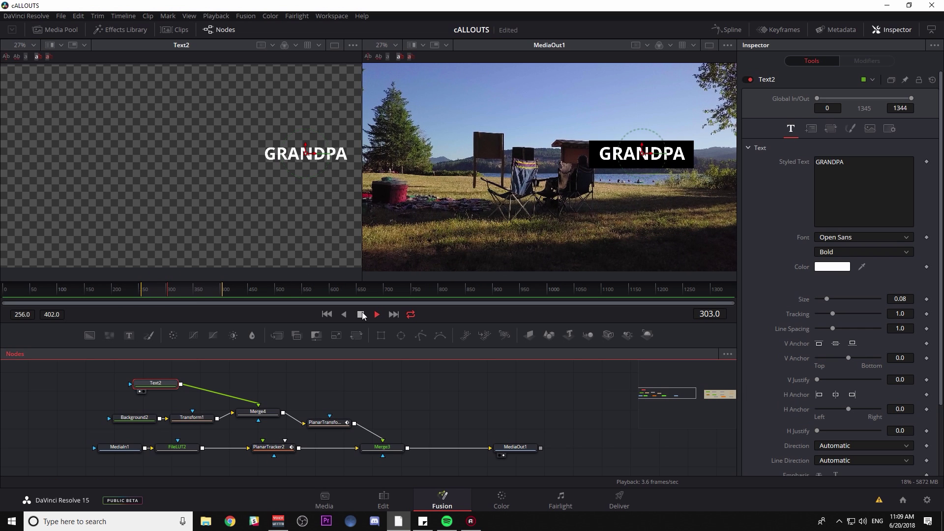
{"action": "left_click", "coordinate": [361, 314]}
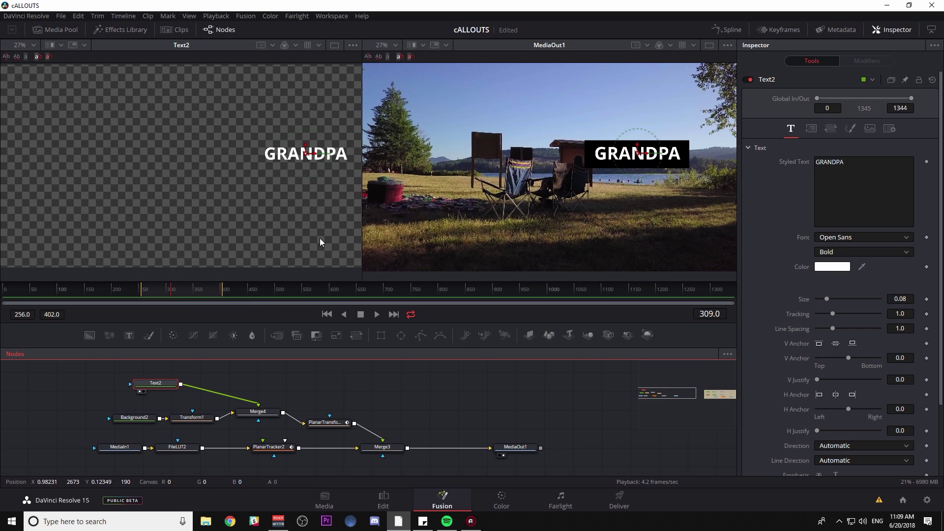
{"action": "left_click", "coordinate": [312, 385]}
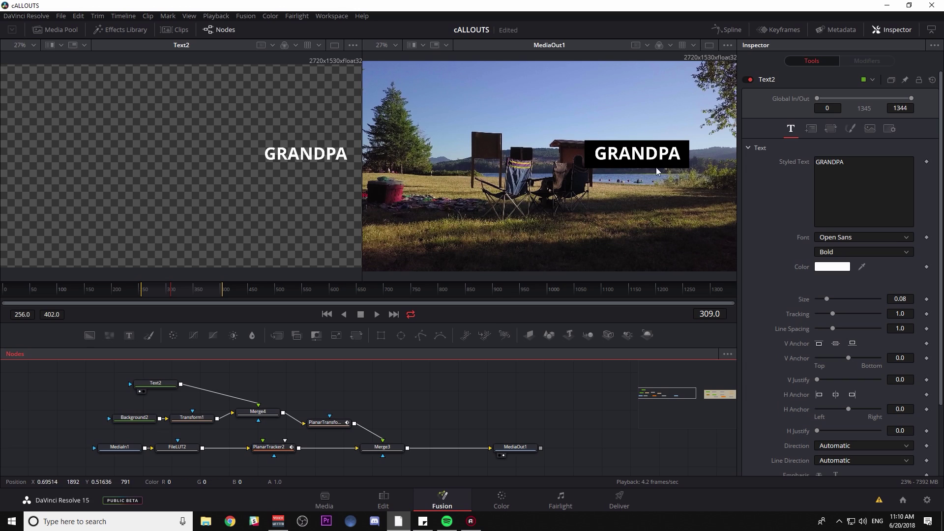
Change the Background2 color from black to light grey.
{"action": "left_click", "coordinate": [141, 418]}
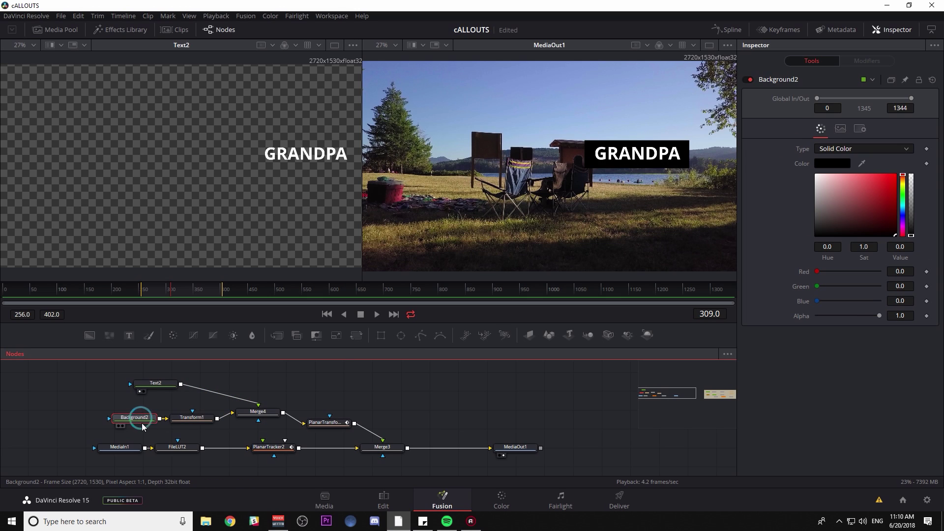
{"action": "left_click_drag", "start_coordinate": [838, 209], "coordinate": [802, 200]}
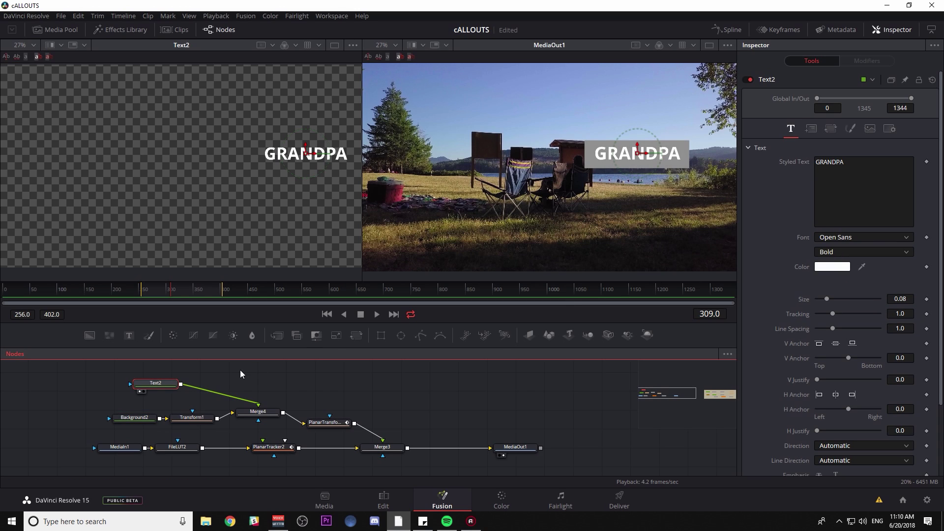
Line up all the nodes in the composition to the grid.
{"action": "left_click", "coordinate": [412, 382]}
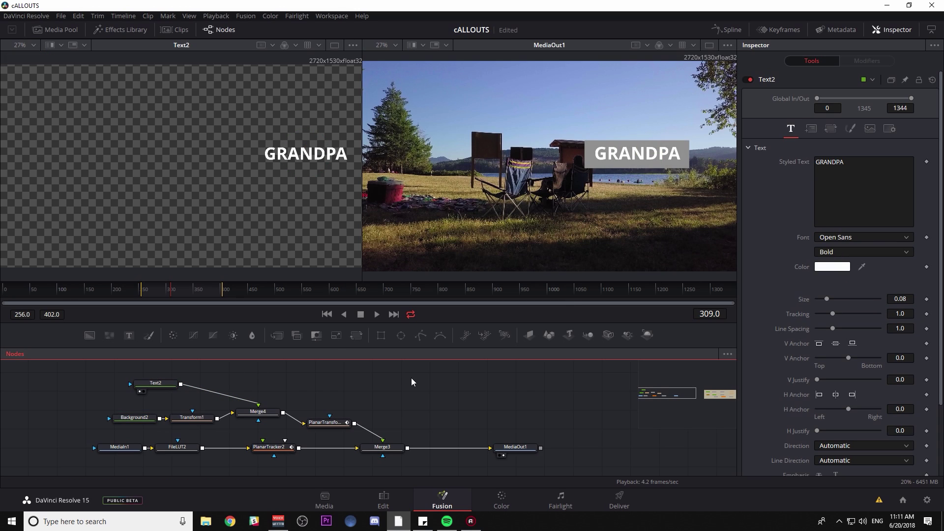
{"action": "right_click", "coordinate": [399, 381]}
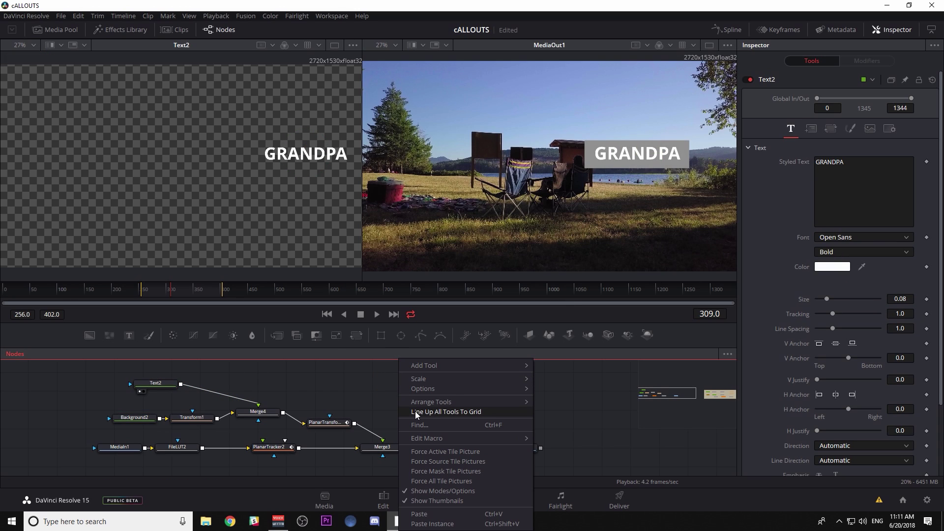
{"action": "left_click", "coordinate": [429, 413]}
Insert a Transform node after Merge4 and shift the whole callout to a center of about 0.529, 0.523.
{"action": "left_click", "coordinate": [270, 411]}
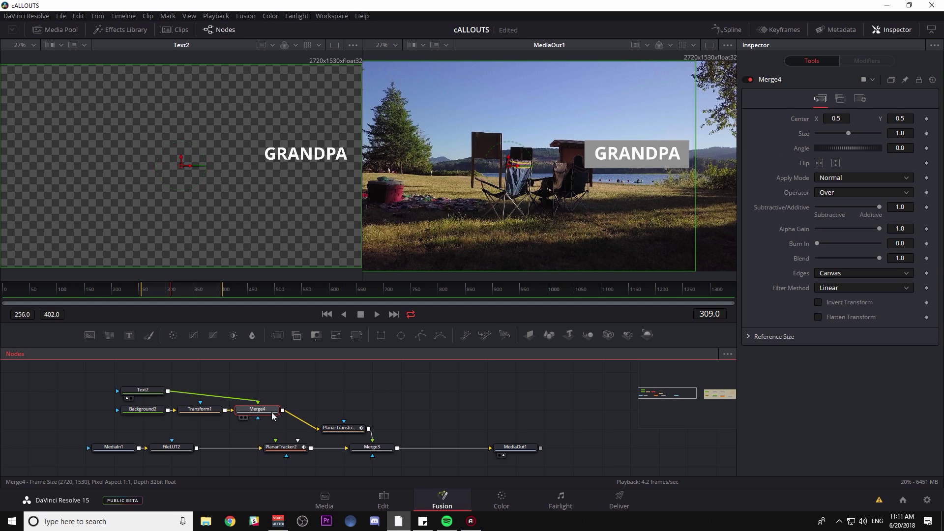
{"action": "key", "text": "shift+space"}
{"action": "type", "text": "xf"}
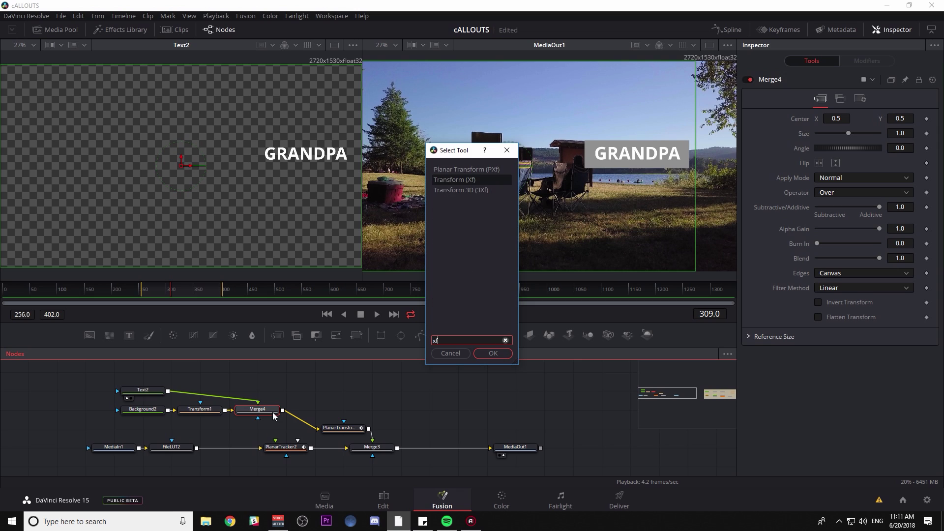
{"action": "key", "text": "Return"}
{"action": "mouse_move", "coordinate": [537, 158]}
{"action": "left_mouse_down"}
{"action": "mouse_move", "coordinate": [523, 160]}
{"action": "mouse_move", "coordinate": [538, 160]}
{"action": "left_mouse_up"}
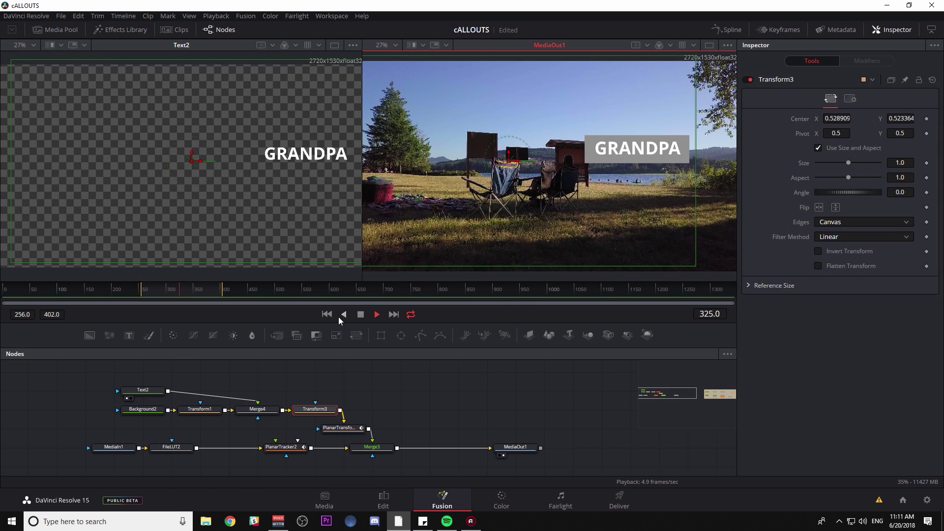
Stop playback and spread out the Text2, Background2, Transform1, Merge4 and Transform3 nodes to make room in both callout branches.
{"action": "key", "text": "space"}
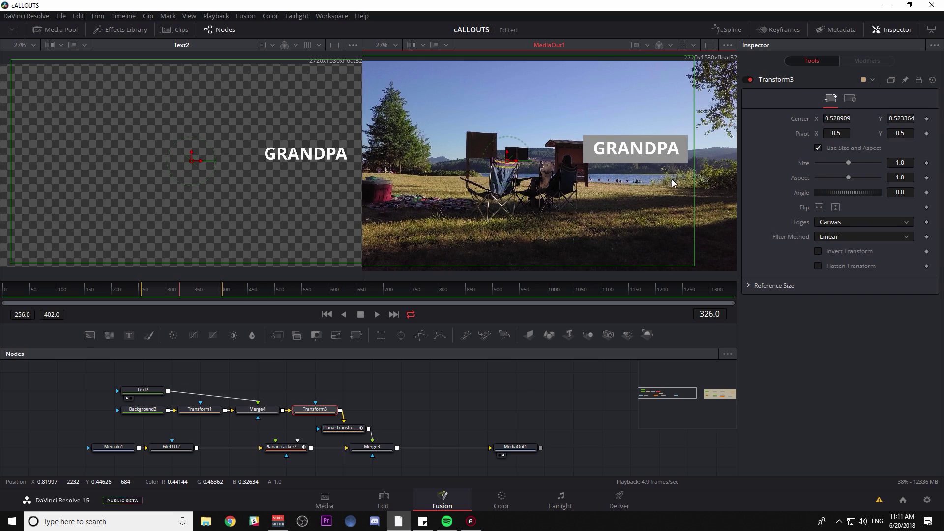
{"action": "left_click", "coordinate": [442, 371]}
{"action": "left_click_drag", "start_coordinate": [310, 409], "coordinate": [348, 410]}
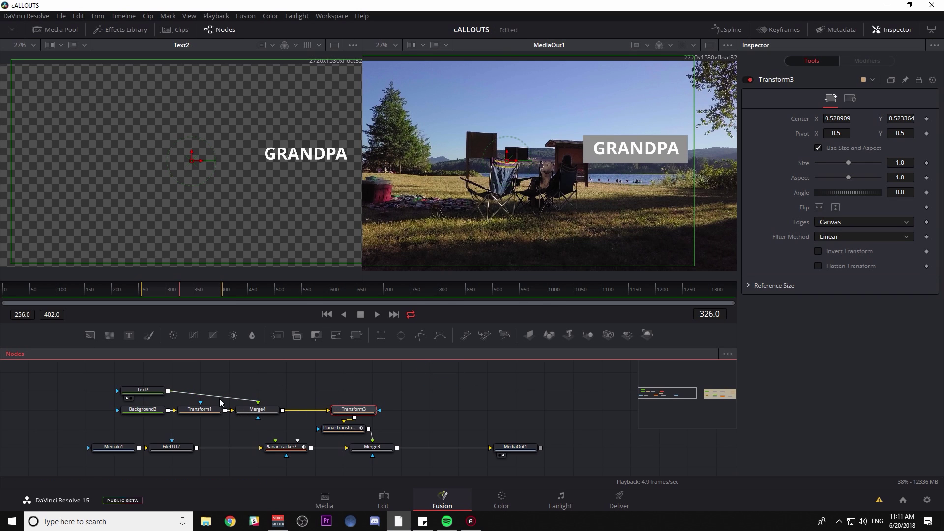
{"action": "left_click_drag", "start_coordinate": [157, 385], "coordinate": [169, 369]}
{"action": "left_click_drag", "start_coordinate": [259, 420], "coordinate": [292, 400]}
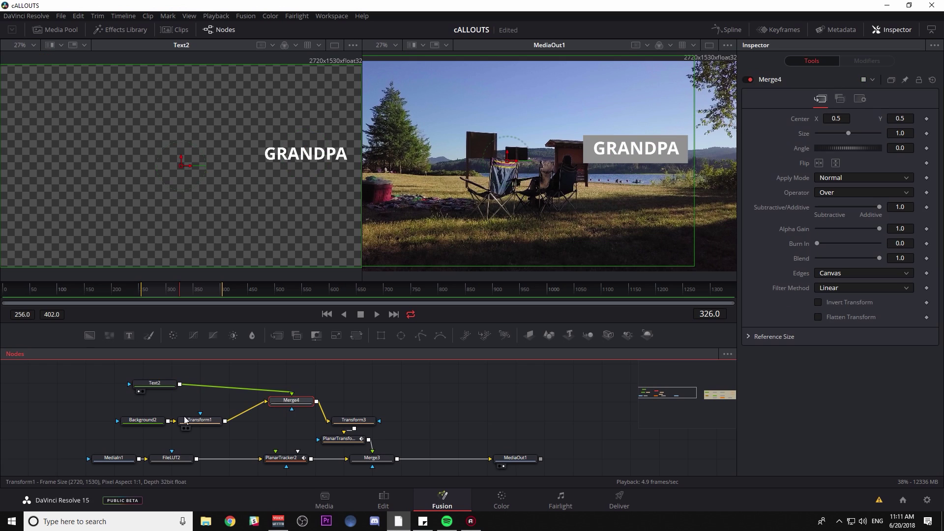
{"action": "left_click_drag", "start_coordinate": [199, 438], "coordinate": [150, 424]}
Insert a Shadow node between Transform1 and Merge4 on the background box branch.
{"action": "left_click", "coordinate": [157, 421]}
{"action": "key", "text": "shift+space"}
{"action": "type", "text": "xf"}
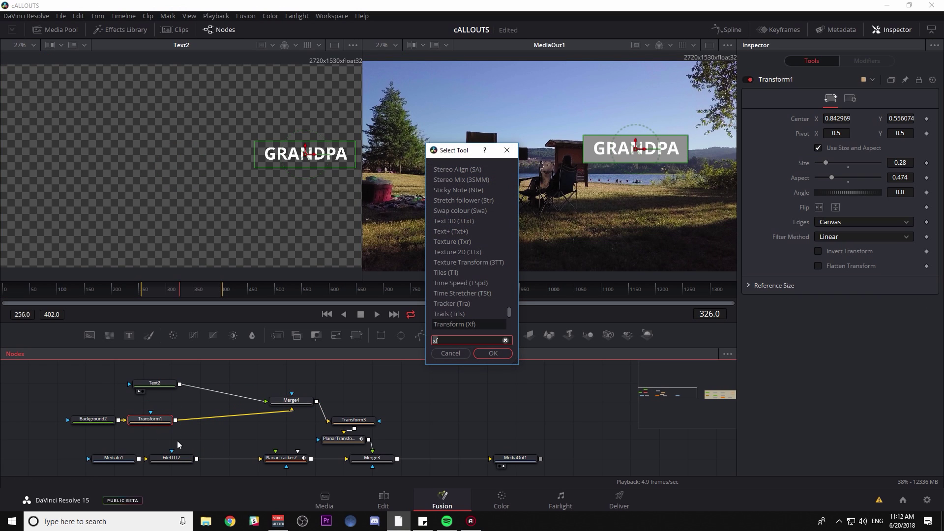
{"action": "key", "text": "BackSpace"}
{"action": "key", "text": "BackSpace"}
{"action": "type", "text": "sh"}
{"action": "key", "text": "Return"}
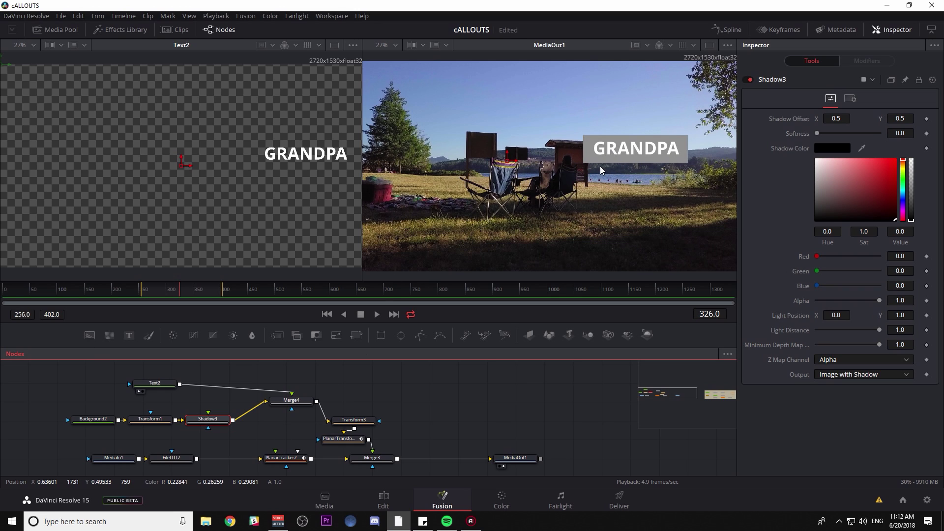
Offset the box shadow to about 0.512, 0.481 and color it dark navy blue, #000026.
{"action": "left_click_drag", "start_coordinate": [836, 118], "coordinate": [841, 128]}
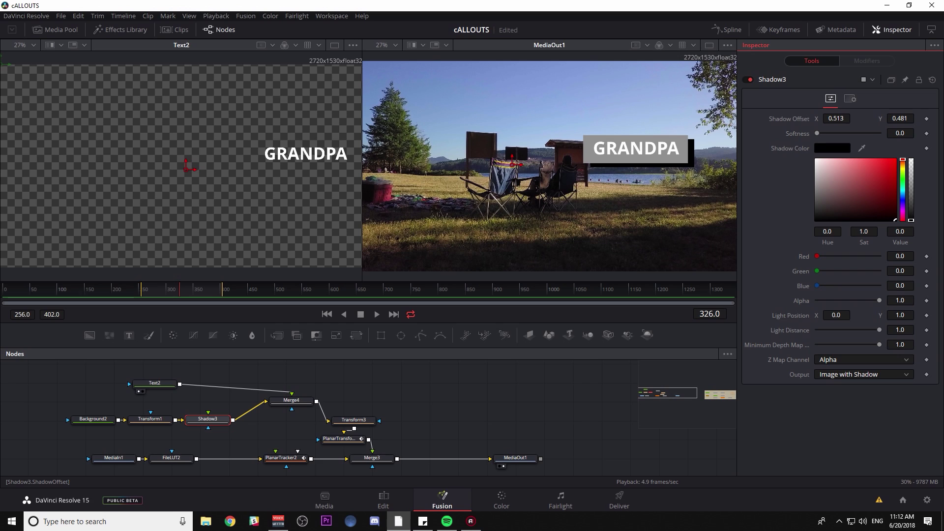
{"action": "left_click", "coordinate": [832, 148]}
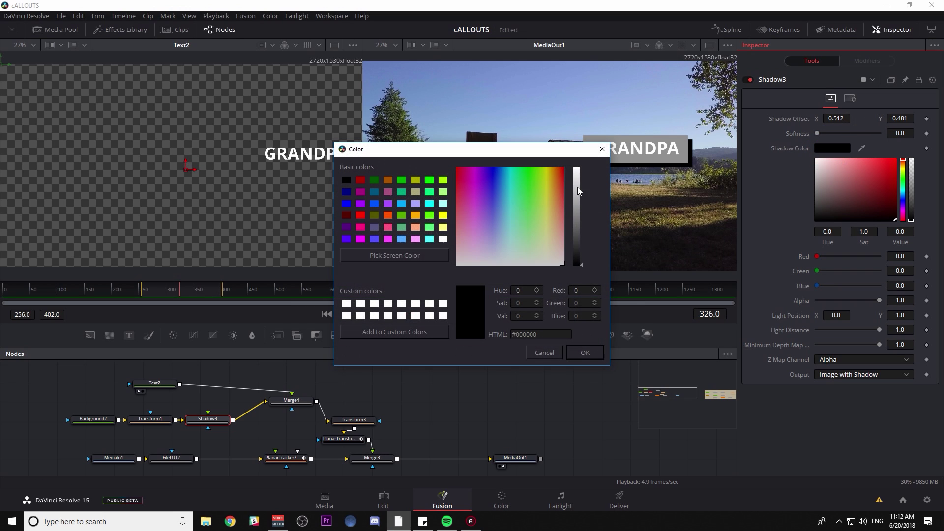
{"action": "left_click", "coordinate": [348, 192]}
{"action": "left_click", "coordinate": [580, 251]}
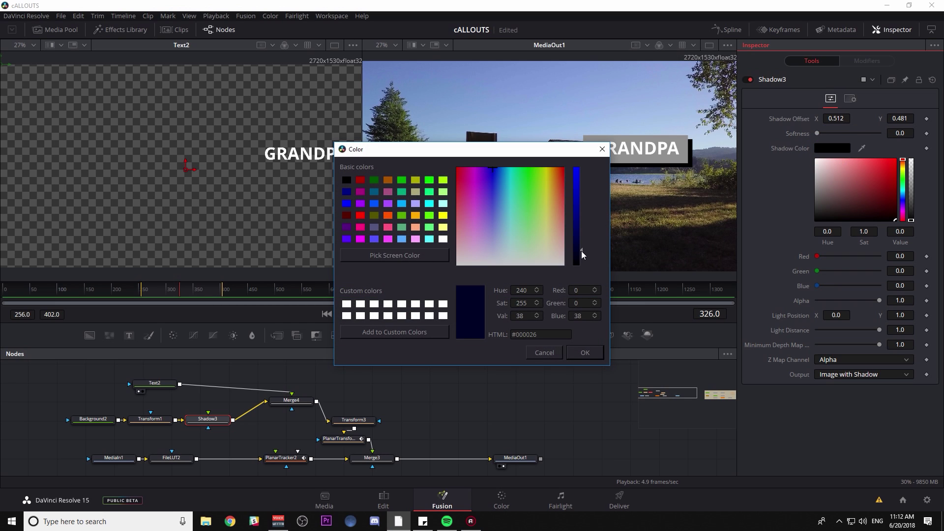
{"action": "left_click", "coordinate": [586, 352]}
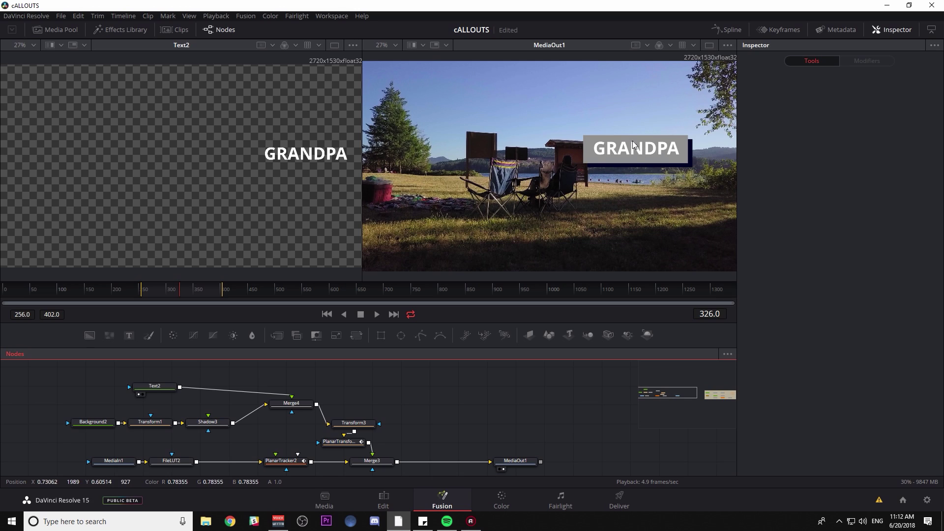
Insert a copy of the Shadow node between Text2 and Merge4 and set its shadow offset to about 0.505, 0.489.
{"action": "left_click", "coordinate": [215, 427]}
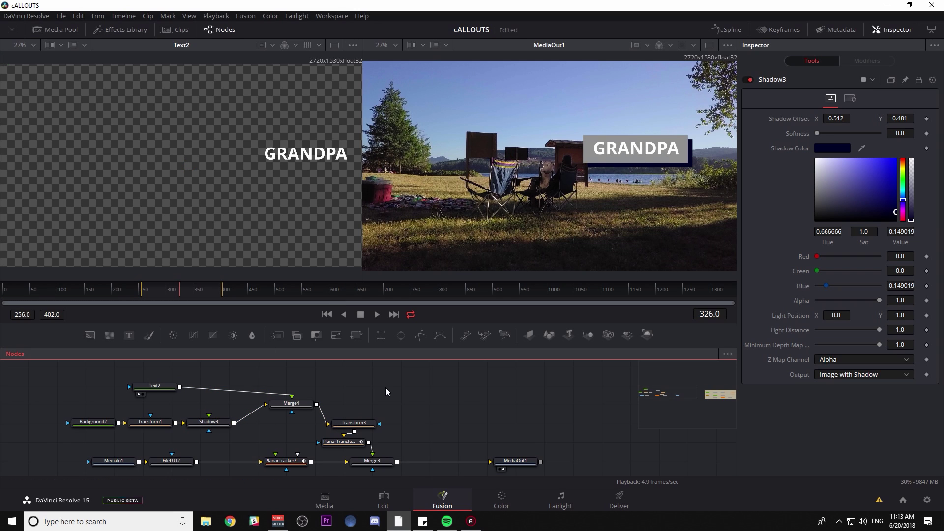
{"action": "key", "text": "ctrl+v"}
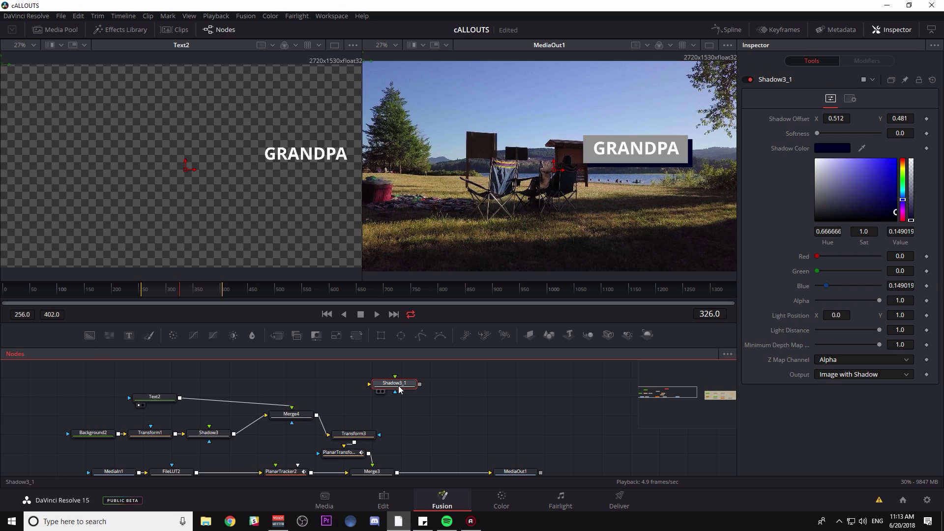
{"action": "left_click_drag", "start_coordinate": [399, 390], "coordinate": [250, 404]}
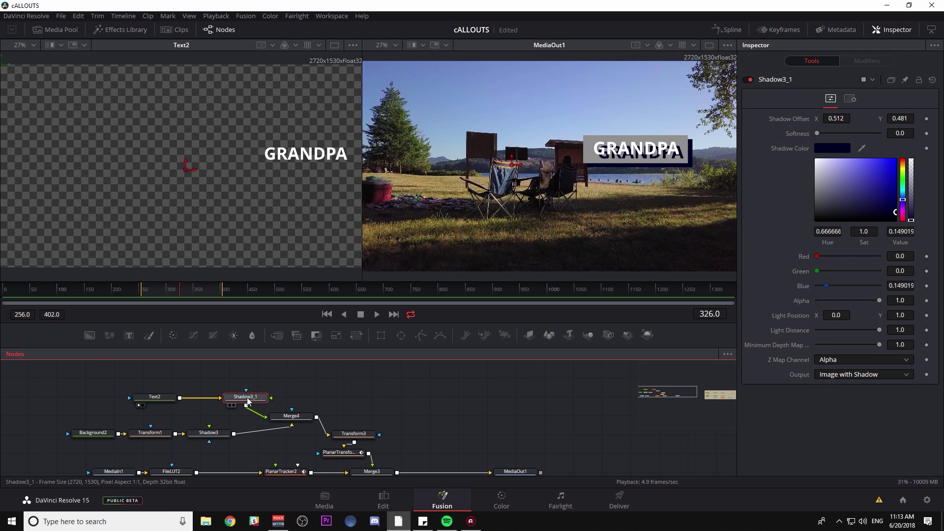
{"action": "left_click_drag", "start_coordinate": [839, 119], "coordinate": [834, 119]}
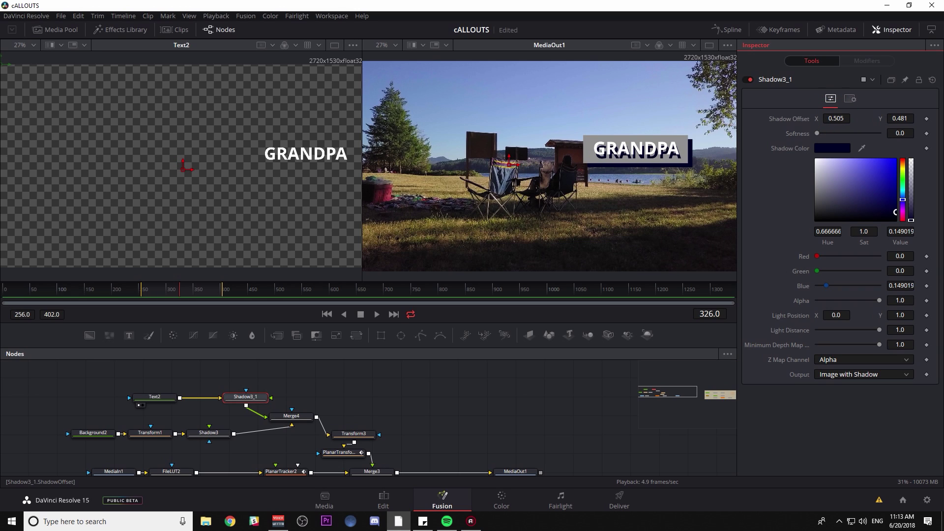
{"action": "left_click_drag", "start_coordinate": [898, 119], "coordinate": [899, 119]}
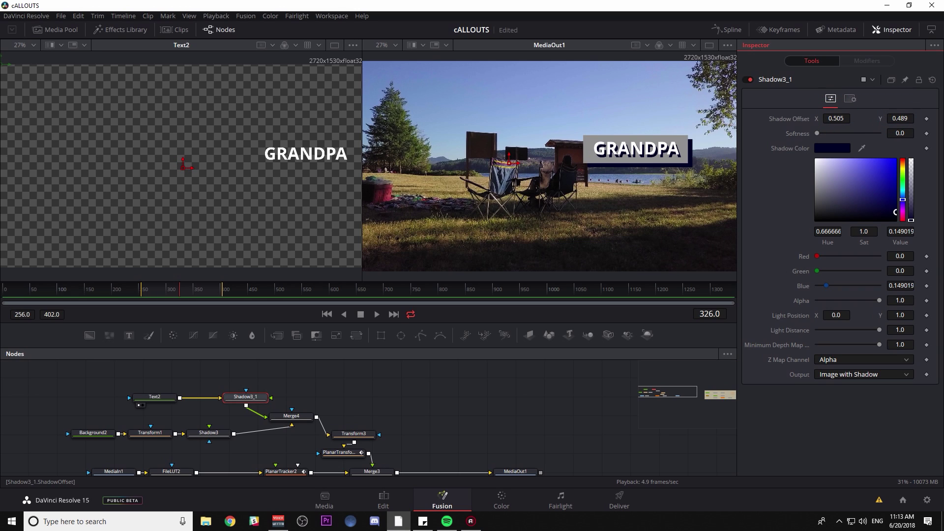
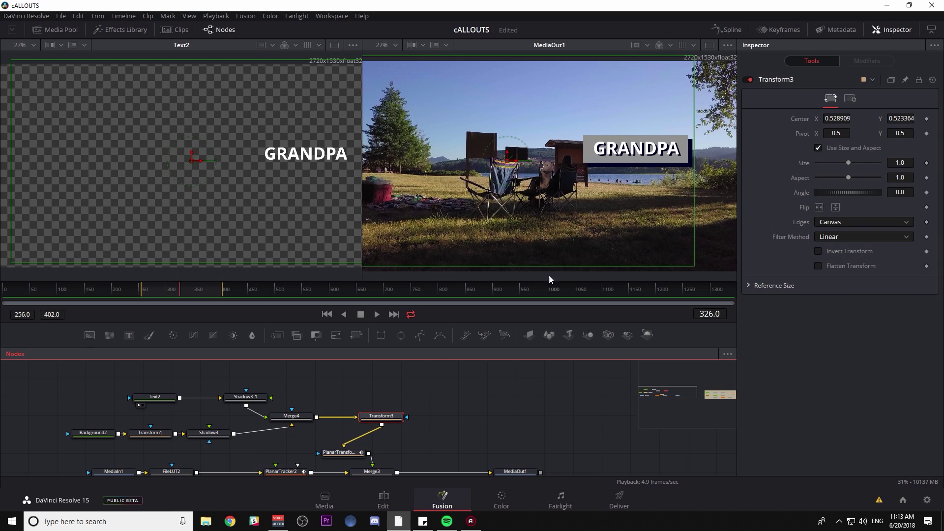
Shift Transform3's center to about 0.546, 0.521 and place its pivot on the box's lower-left corner, at about 0.704, 0.490.
{"action": "mouse_move", "coordinate": [508, 164]}
{"action": "left_mouse_down"}
{"action": "mouse_move", "coordinate": [517, 171]}
{"action": "mouse_move", "coordinate": [511, 162]}
{"action": "left_mouse_up"}
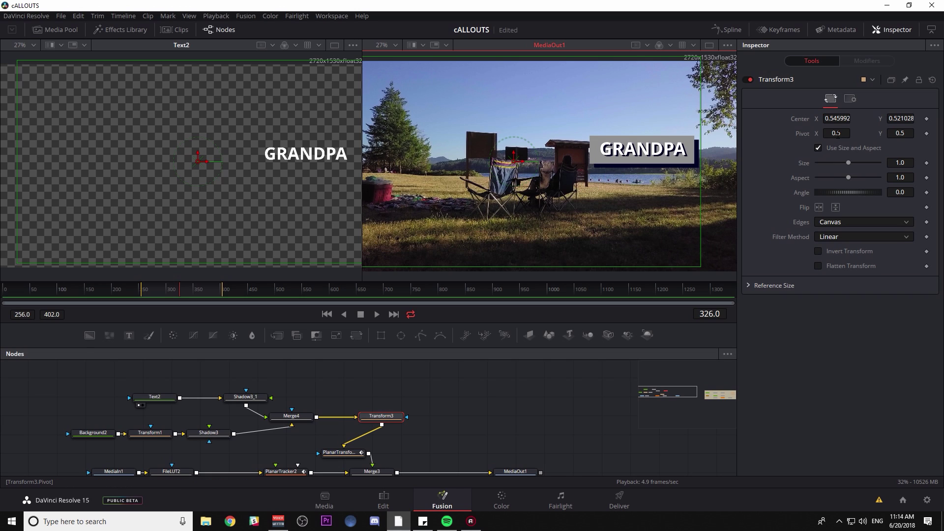
{"action": "left_click_drag", "start_coordinate": [841, 133], "coordinate": [863, 133]}
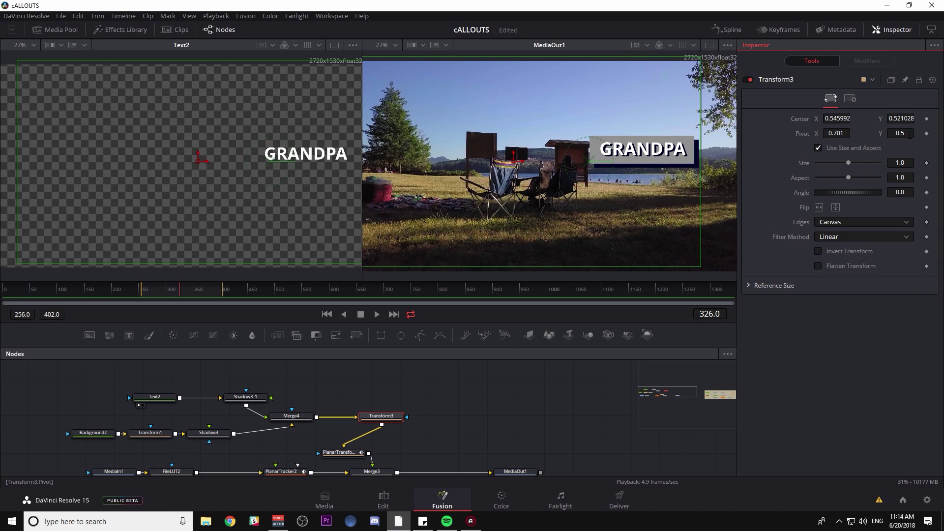
{"action": "left_click_drag", "start_coordinate": [900, 133], "coordinate": [894, 133]}
{"action": "scroll", "coordinate": [612, 162], "scroll_direction": "up", "scroll_amount": 2}
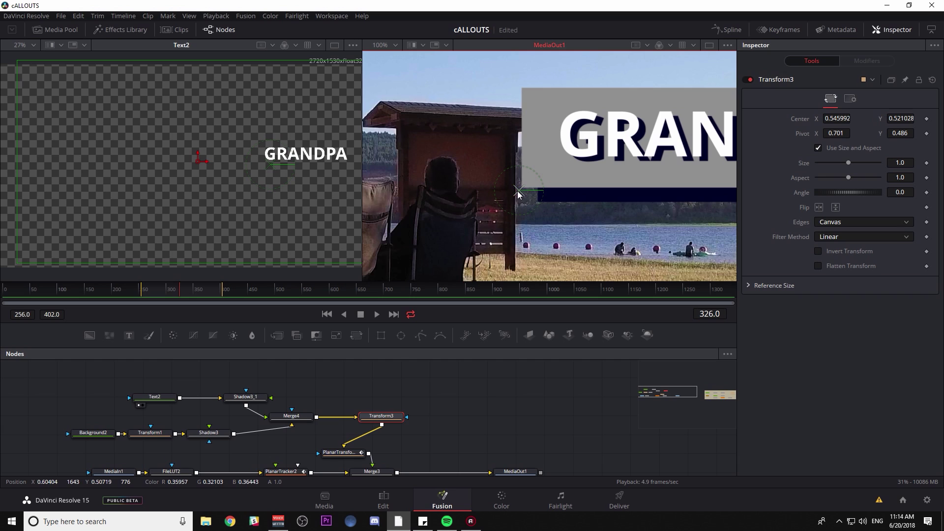
{"action": "left_click_drag", "start_coordinate": [519, 193], "coordinate": [522, 190]}
{"action": "left_click", "coordinate": [389, 45]}
{"action": "left_click", "coordinate": [386, 57]}
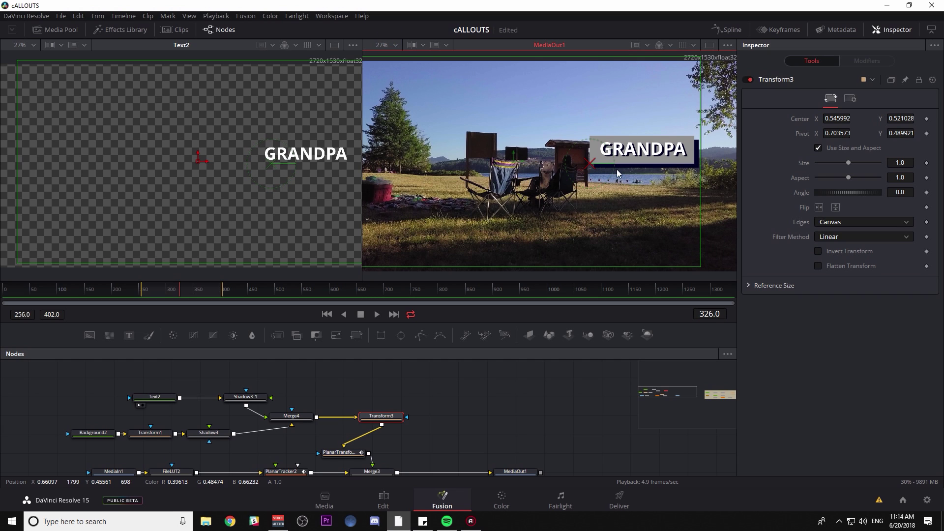
{"action": "left_click_drag", "start_coordinate": [848, 163], "coordinate": [832, 170]}
{"action": "key", "text": "ctrl+z"}
Keyframe Transform3's size to grow from 0.0 at frame 259 to 1.0 at frame 268, and play back the animation.
{"action": "left_click", "coordinate": [174, 290]}
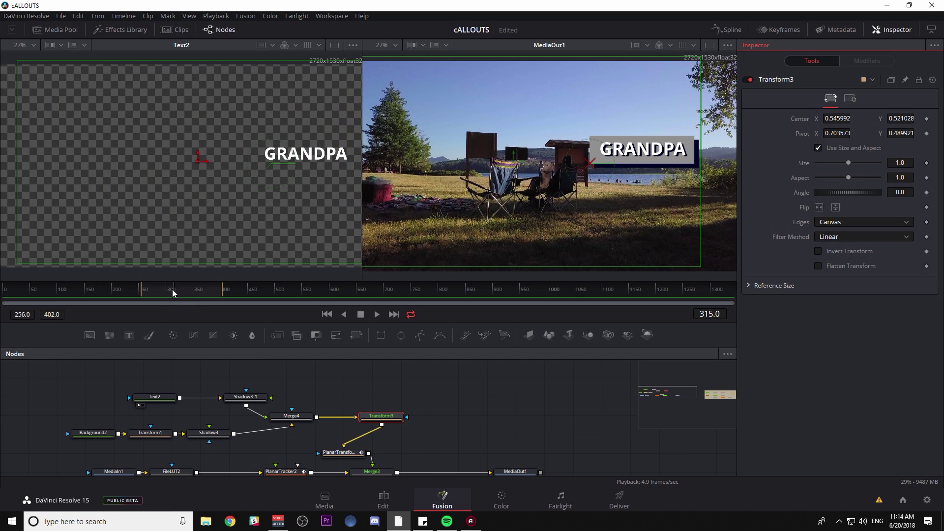
{"action": "left_click_drag", "start_coordinate": [172, 293], "coordinate": [149, 292]}
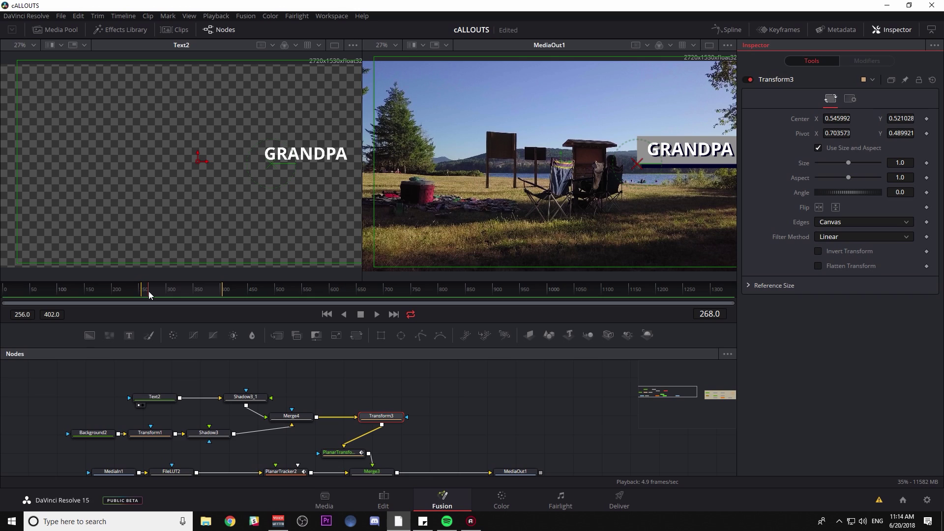
{"action": "left_click", "coordinate": [928, 164]}
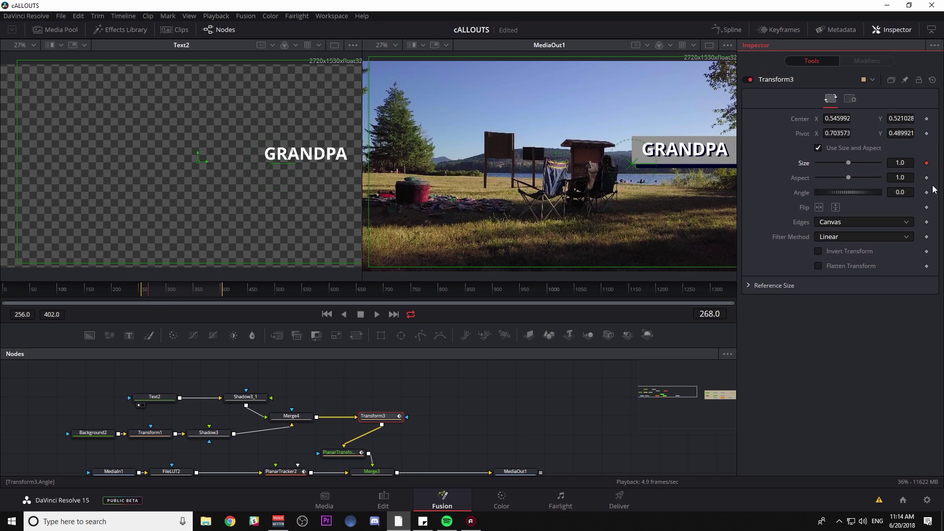
{"action": "left_click", "coordinate": [144, 290]}
{"action": "left_click_drag", "start_coordinate": [145, 293], "coordinate": [144, 294]}
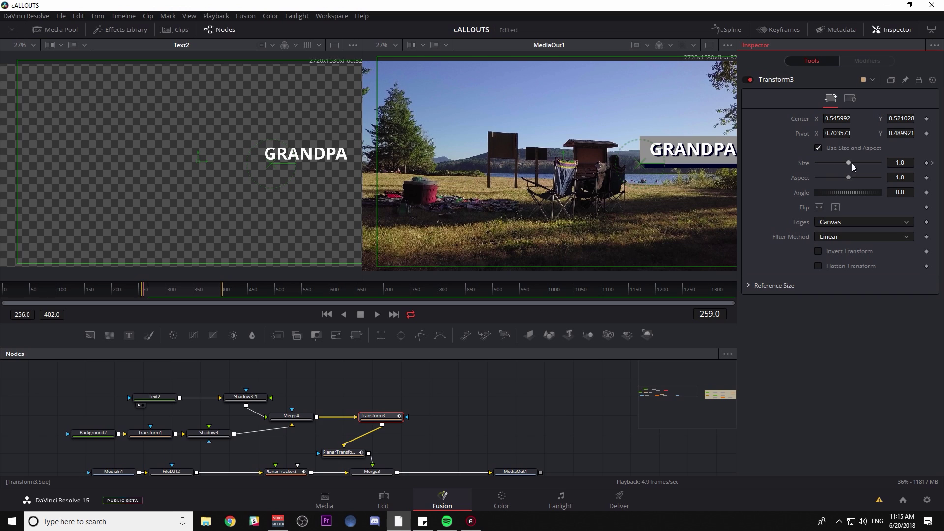
{"action": "left_click_drag", "start_coordinate": [849, 163], "coordinate": [816, 163]}
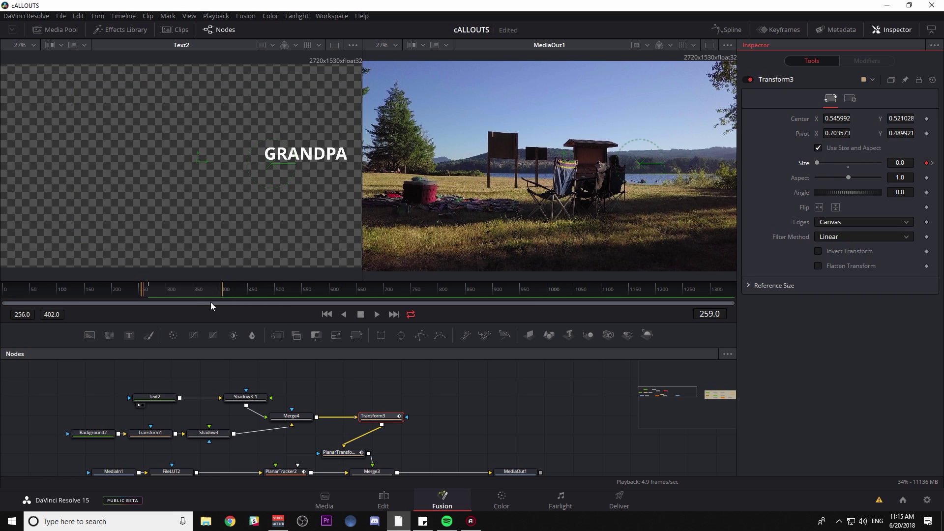
{"action": "key", "text": "space"}
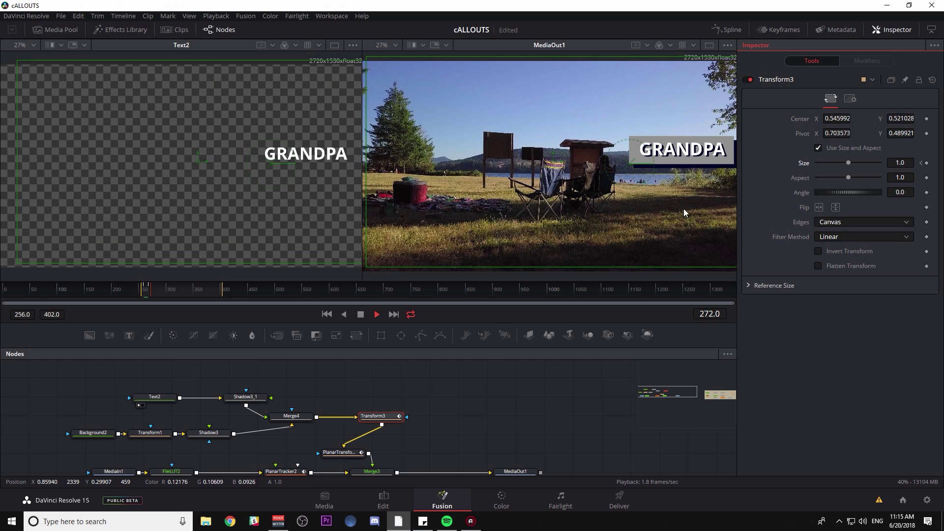
{"action": "key", "text": "space"}
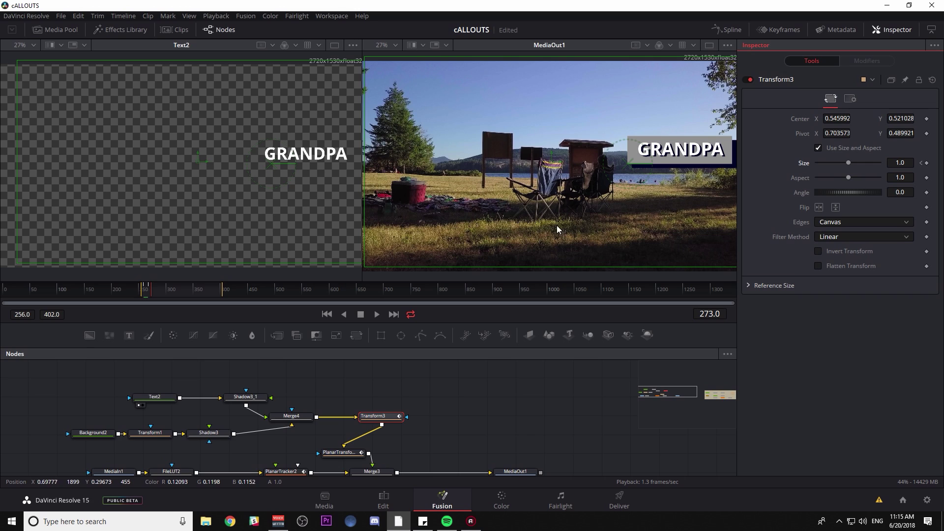
Move the callout closer to the seated person, with Transform3's center at about 0.499, 0.547, and play it back.
{"action": "left_click", "coordinate": [384, 415]}
{"action": "left_click_drag", "start_coordinate": [551, 162], "coordinate": [534, 157]}
{"action": "left_click", "coordinate": [145, 287]}
{"action": "key", "text": "space"}
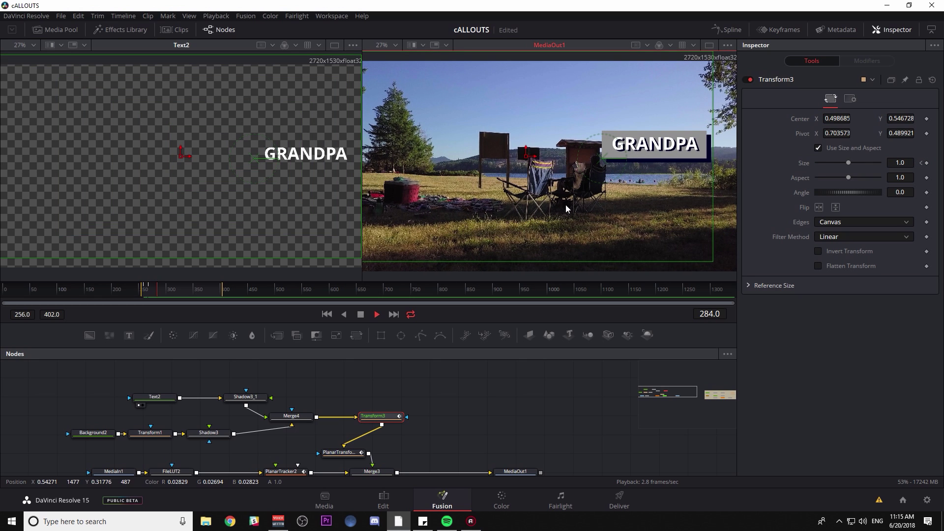
{"action": "key", "text": "space"}
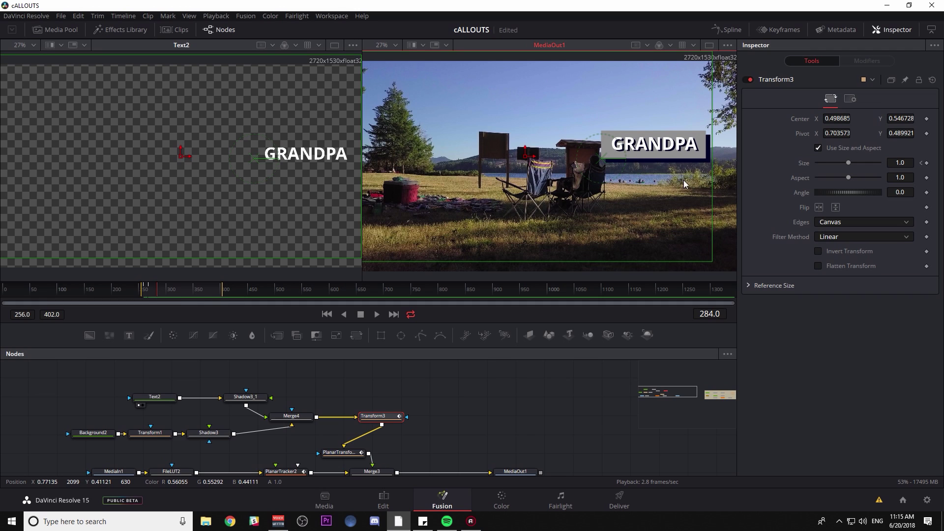
Change Transform3's size keyframe at frame 268 to 0.7 and play back the callout.
{"action": "left_click", "coordinate": [922, 163]}
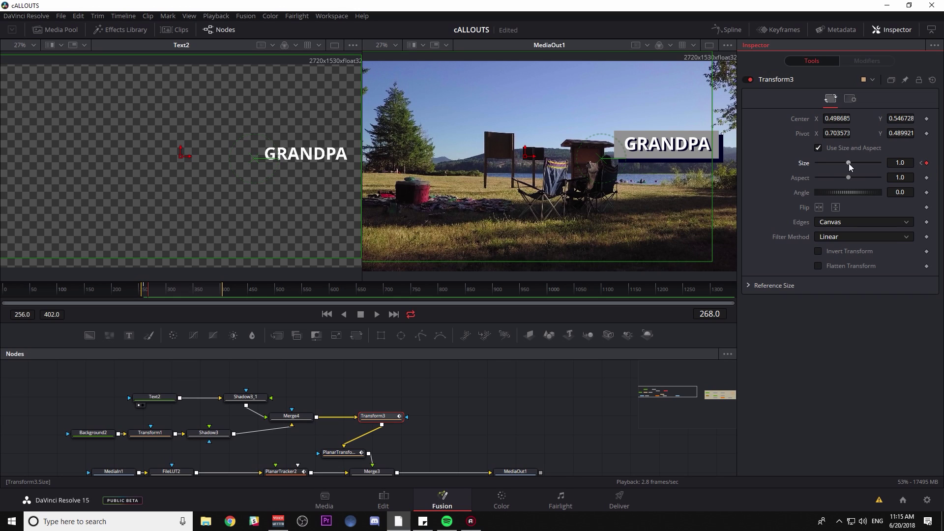
{"action": "left_click_drag", "start_coordinate": [849, 165], "coordinate": [838, 168]}
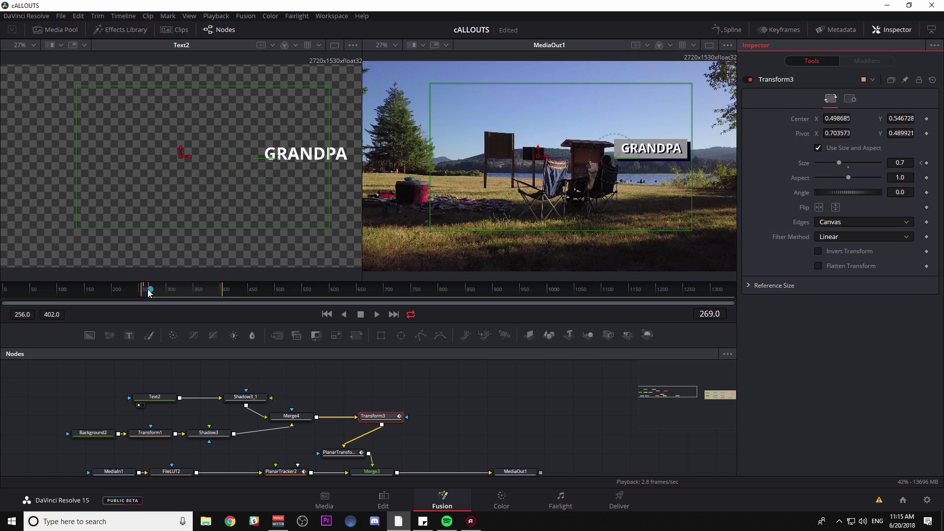
{"action": "key", "text": "space"}
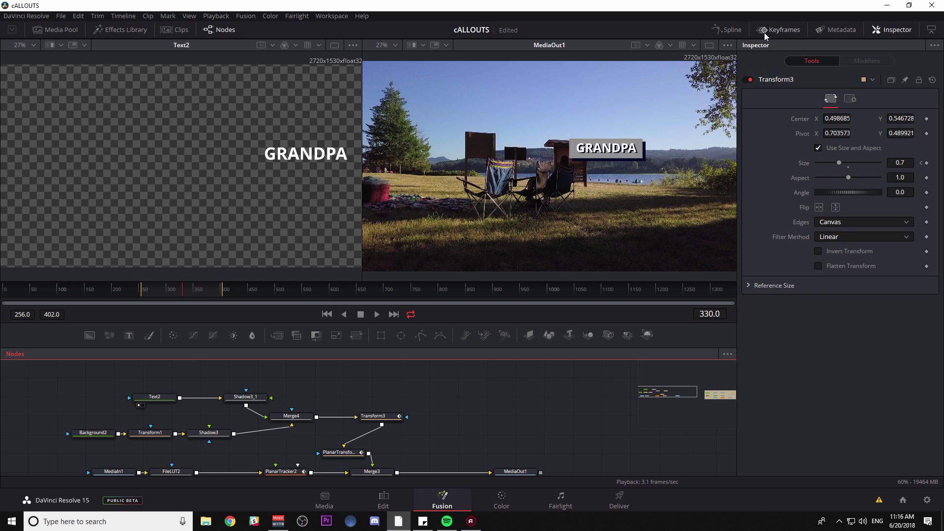
Show Transform3's Size curve in the Spline editor, enlarge the editor and fit the curve to view.
{"action": "left_click", "coordinate": [729, 32]}
{"action": "left_click", "coordinate": [328, 410]}
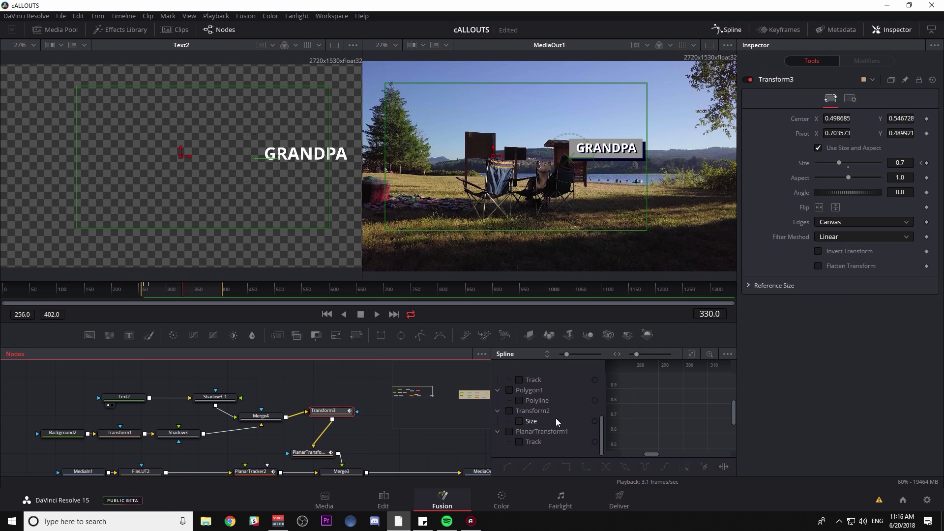
{"action": "left_click", "coordinate": [510, 391]}
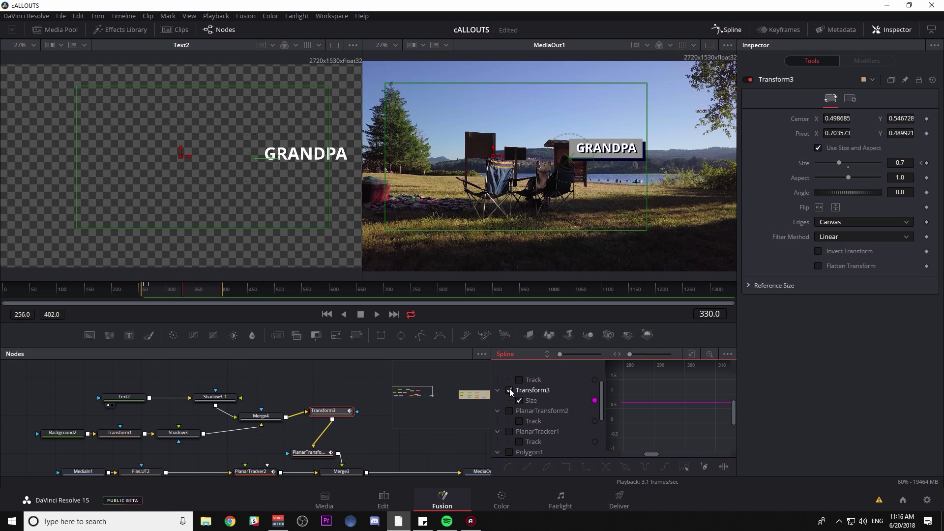
{"action": "left_click_drag", "start_coordinate": [488, 364], "coordinate": [252, 363]}
{"action": "left_click_drag", "start_coordinate": [574, 348], "coordinate": [565, 260]}
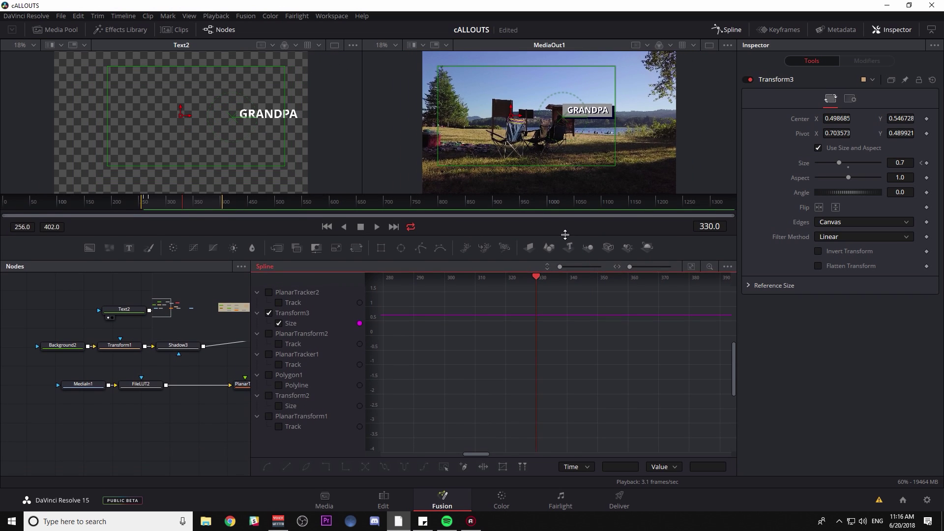
{"action": "left_click", "coordinate": [691, 267]}
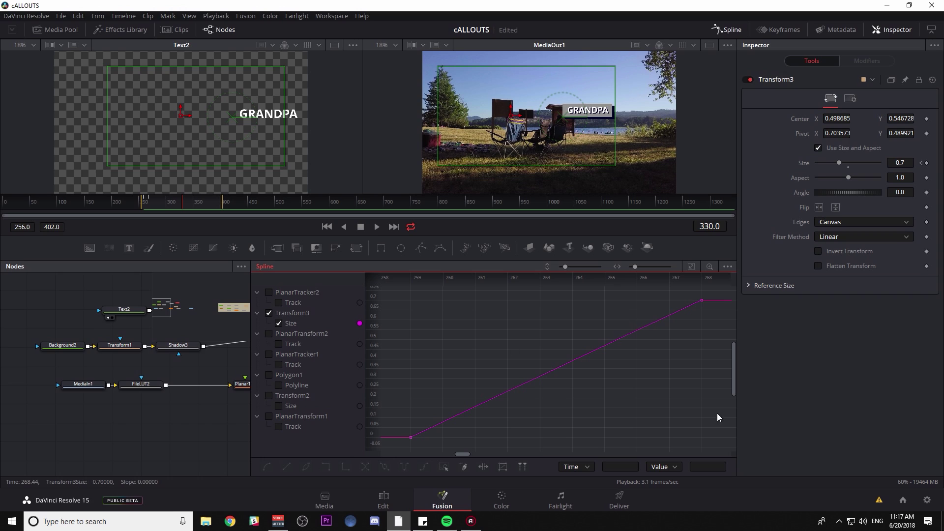
Smooth Transform3's Size curve at the keyframes on frames 259 and 268, and play back the callout's scale-in.
{"action": "left_click_drag", "start_coordinate": [720, 450], "coordinate": [395, 290]}
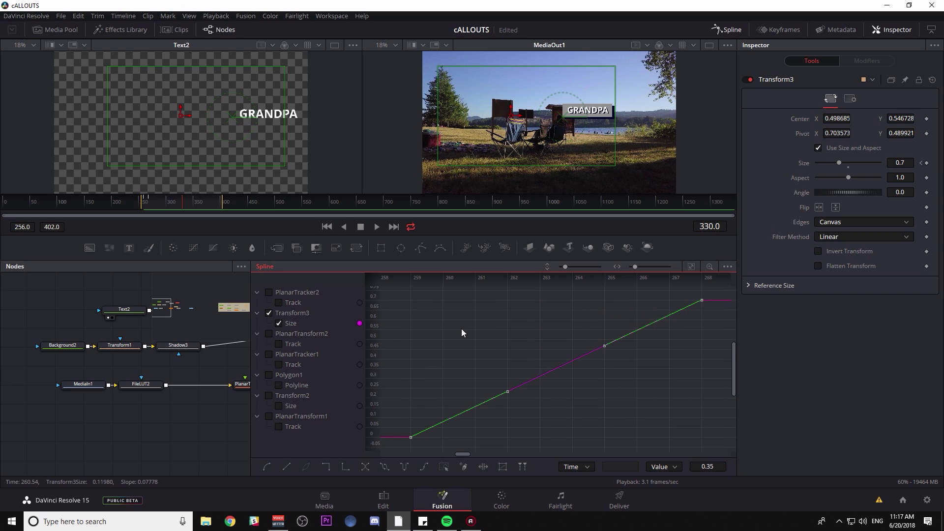
{"action": "key", "text": "s"}
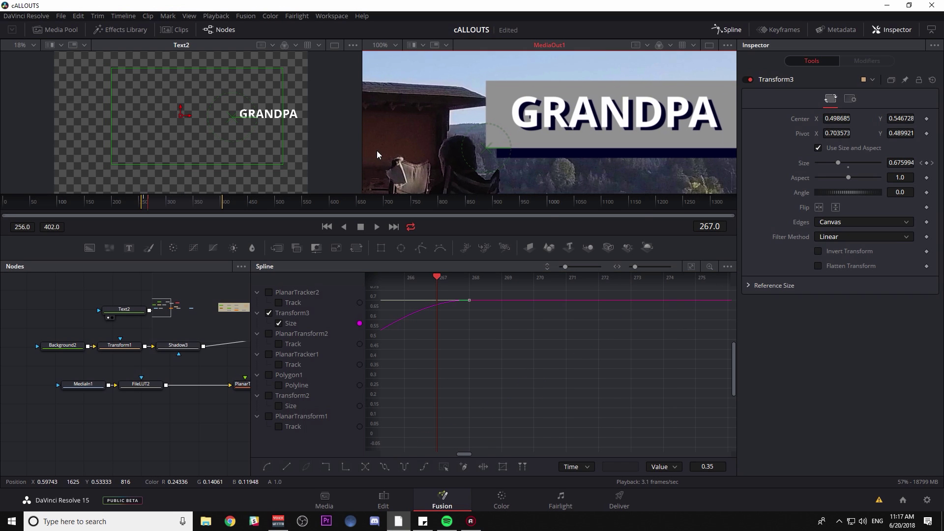
{"action": "left_click_drag", "start_coordinate": [376, 150], "coordinate": [350, 151]}
{"action": "left_click_drag", "start_coordinate": [147, 203], "coordinate": [141, 204]}
{"action": "key", "text": "space"}
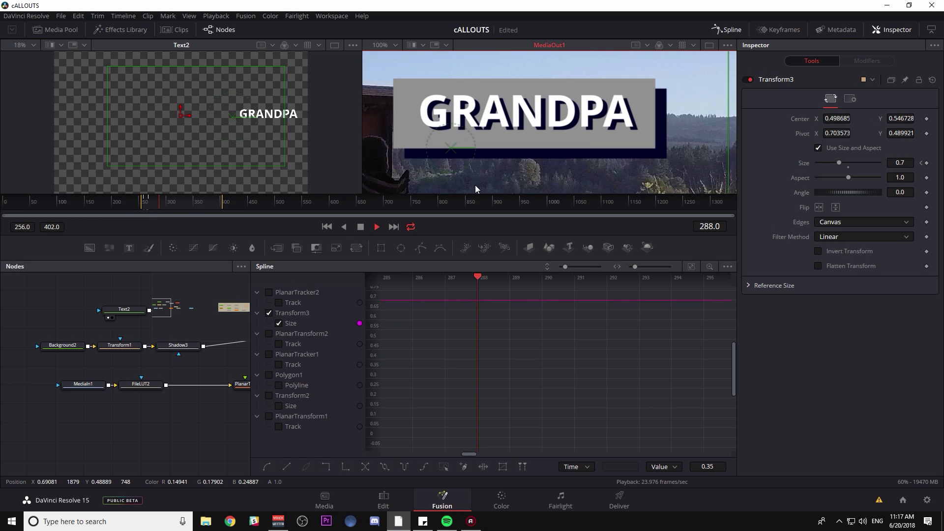
{"action": "key", "text": "space"}
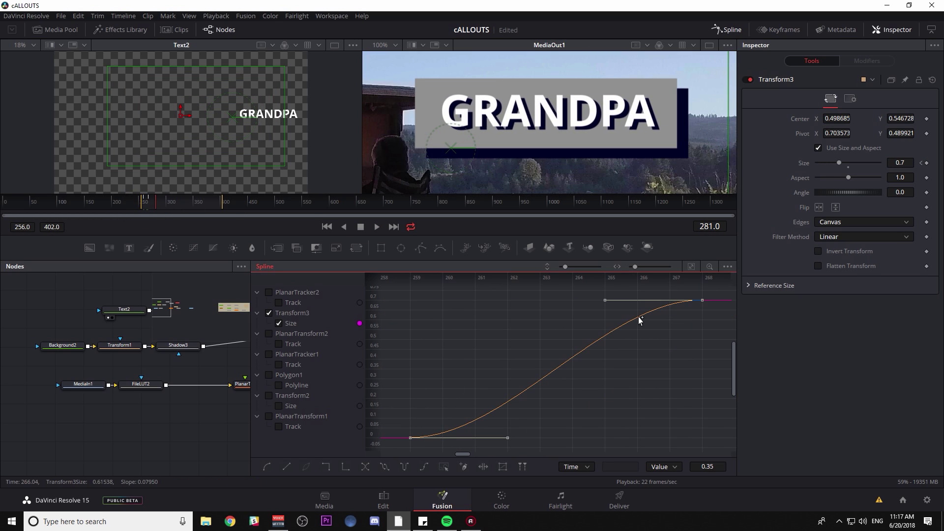
Add an overshoot point above 0.7 to Transform3's Size curve at frame 265 and shorten the frame 268 keyframe's incoming handle.
{"action": "left_click", "coordinate": [633, 323]}
{"action": "left_click_drag", "start_coordinate": [634, 323], "coordinate": [663, 301]}
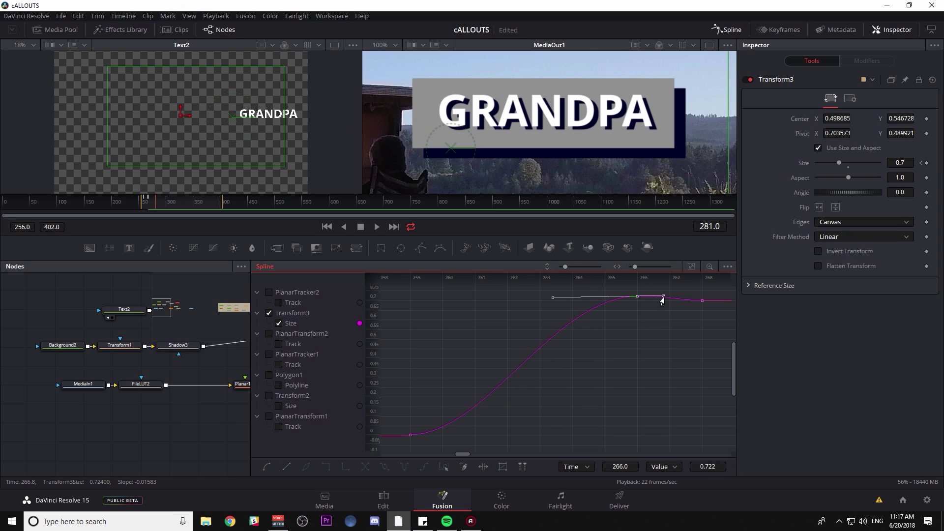
{"action": "left_click", "coordinate": [700, 300]}
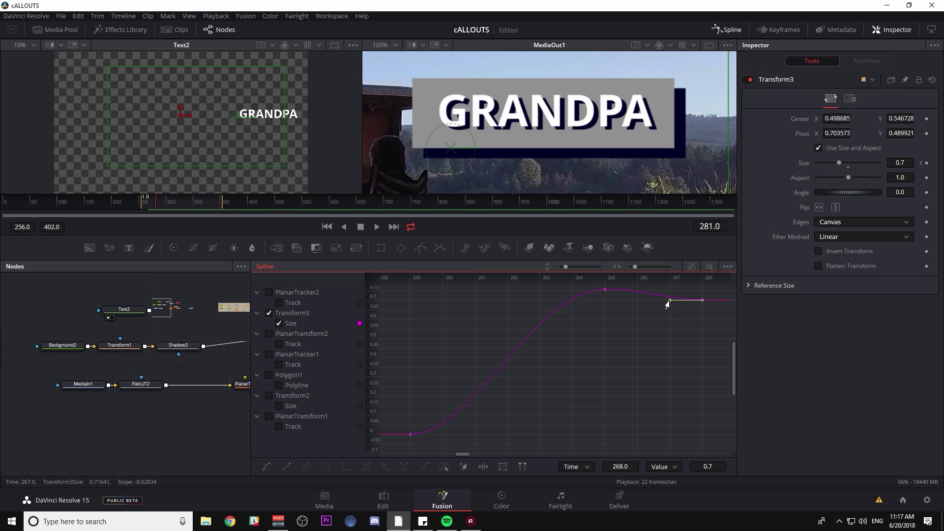
Enlarge the MediaOut1 viewer and play back the overshooting callout animation from the start of the render range.
{"action": "left_click", "coordinate": [141, 204]}
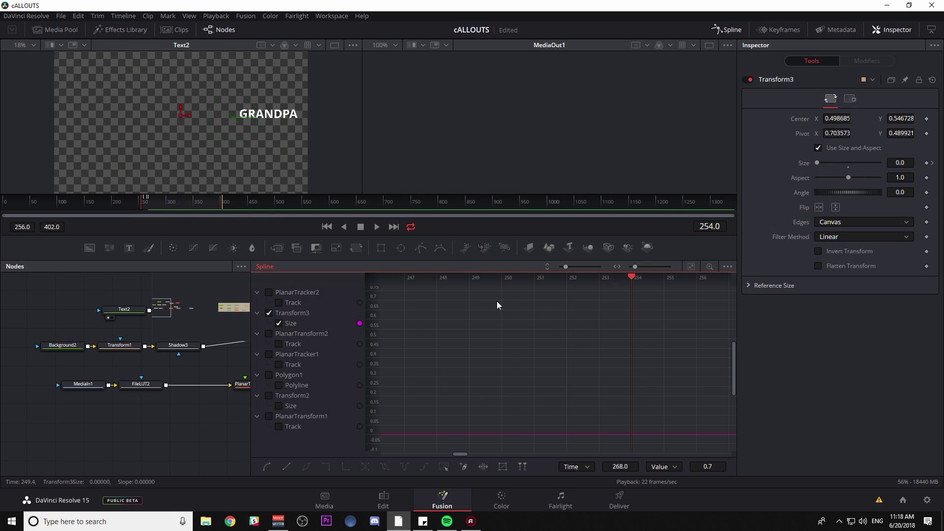
{"action": "left_click_drag", "start_coordinate": [416, 236], "coordinate": [416, 383]}
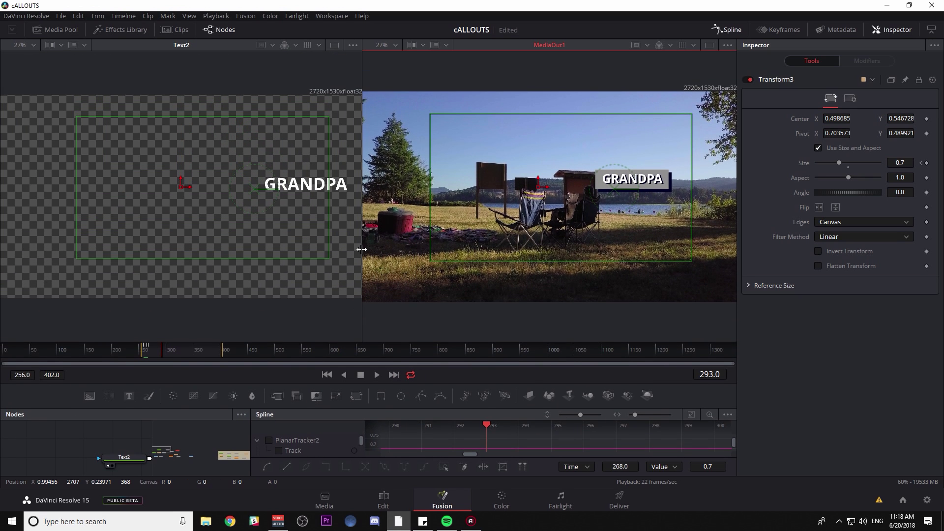
{"action": "left_click_drag", "start_coordinate": [362, 248], "coordinate": [114, 231]}
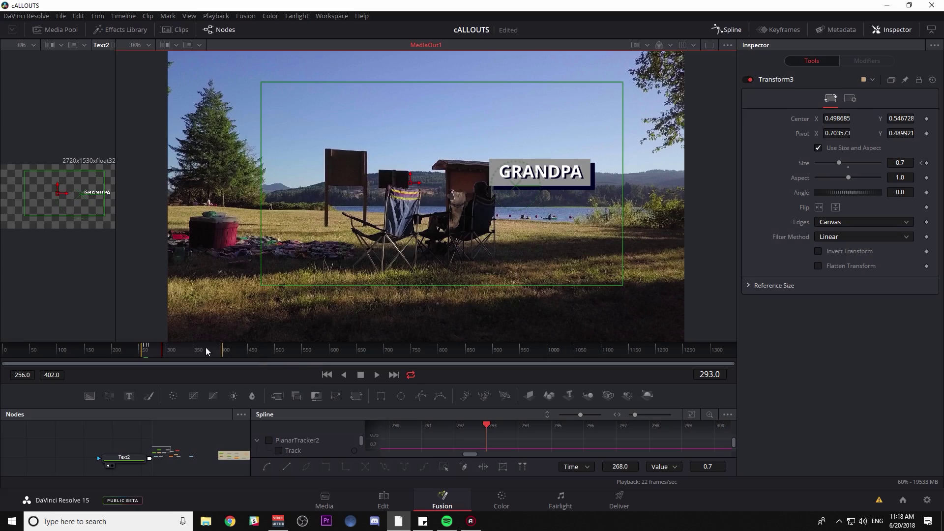
{"action": "left_click", "coordinate": [376, 375]}
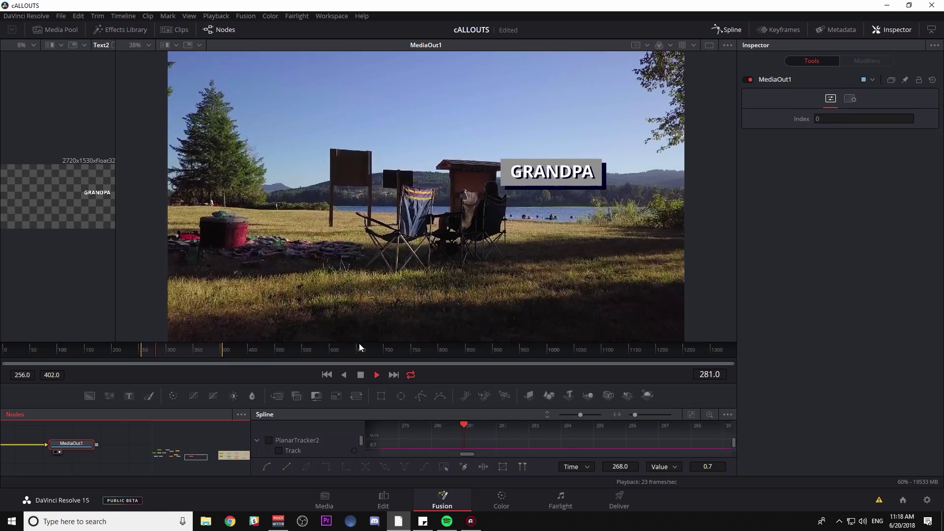
{"action": "key", "text": "space"}
{"action": "left_click_drag", "start_coordinate": [161, 349], "coordinate": [142, 348]}
{"action": "key", "text": "space"}
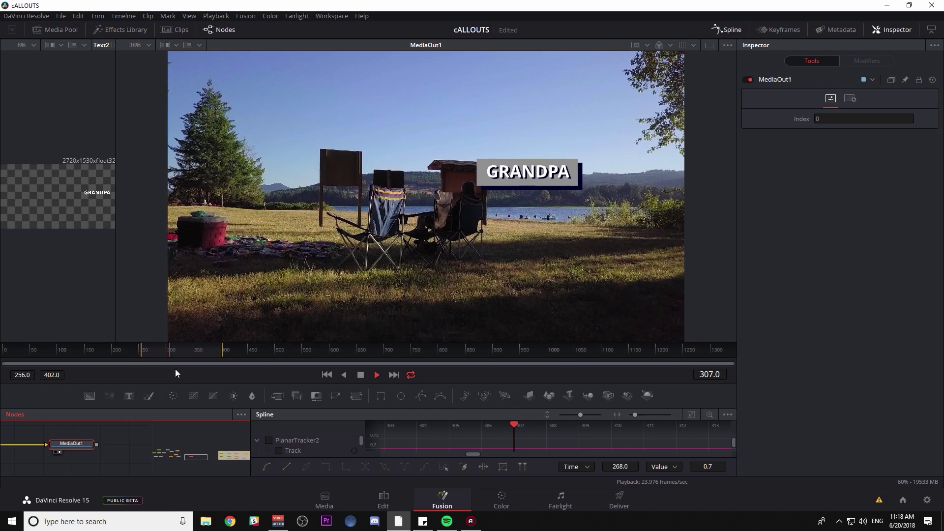
{"action": "key", "text": "space"}
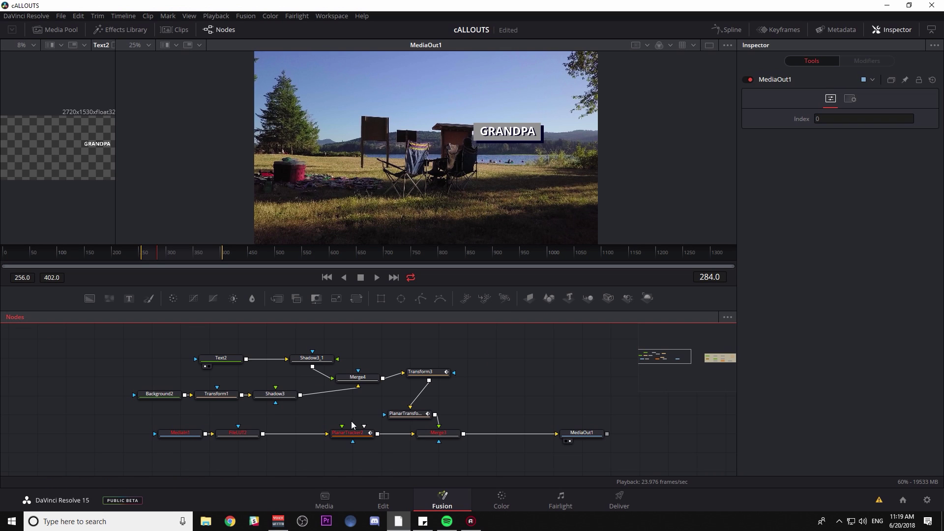
Tidy the node graph by shifting the callout's source nodes away from Transform3 and placing PlanarTransform2 above the final merge, leaving PlanarTransform2 selected.
{"action": "left_click_drag", "start_coordinate": [366, 419], "coordinate": [137, 352]}
{"action": "left_click_drag", "start_coordinate": [279, 391], "coordinate": [254, 378]}
{"action": "left_click", "coordinate": [410, 371]}
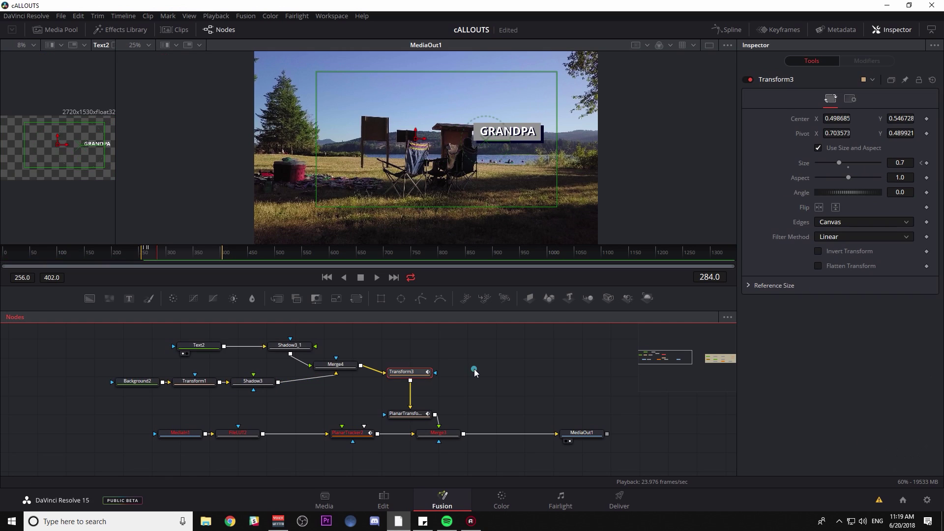
{"action": "left_click_drag", "start_coordinate": [406, 414], "coordinate": [447, 405]}
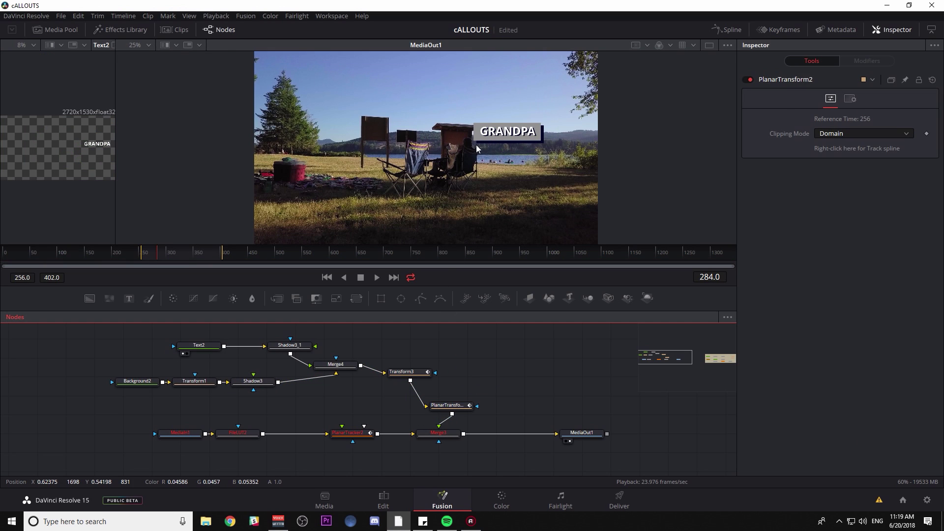
{"action": "left_click_drag", "start_coordinate": [115, 340], "coordinate": [402, 400]}
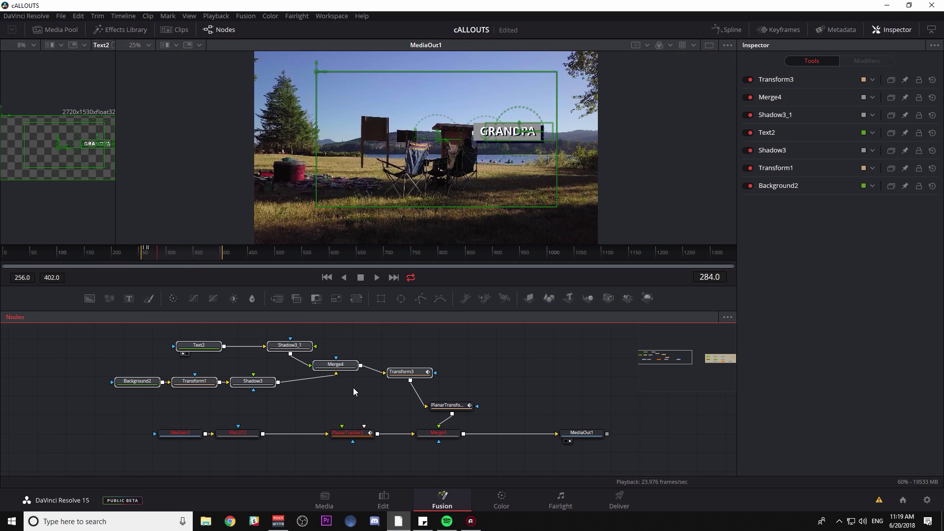
{"action": "left_click", "coordinate": [438, 407]}
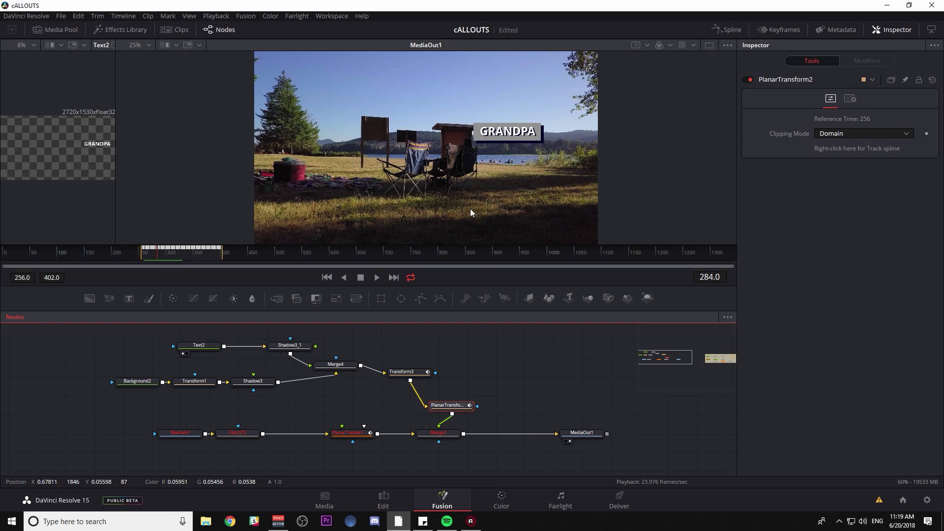